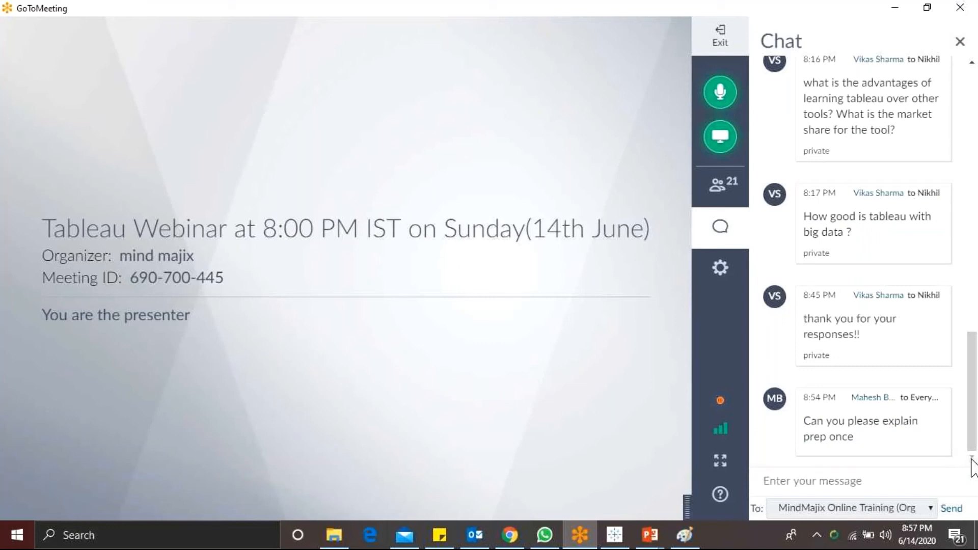
# Step: Minimize the meeting window, end the Tableau Products slide show, and bring up and refresh the Windows desktop
pyautogui.click(888, 1)
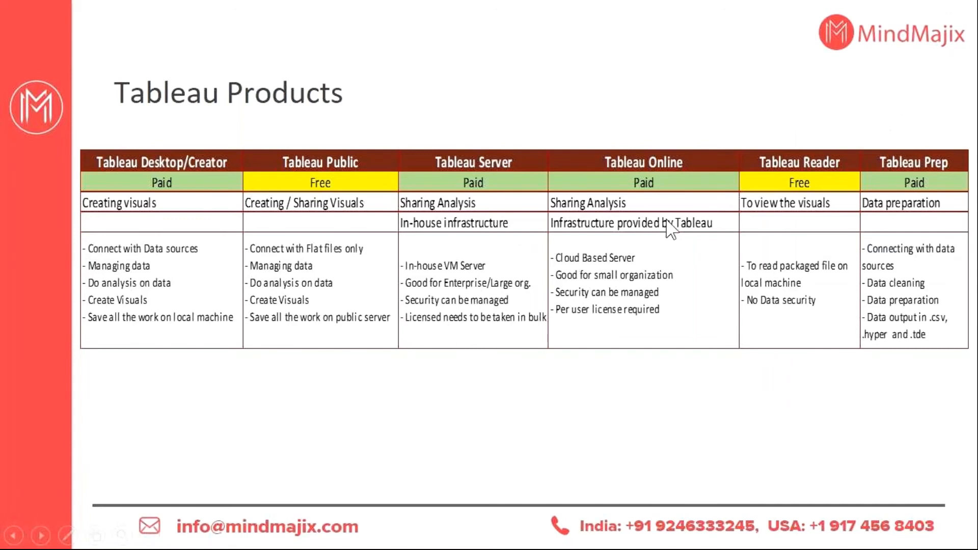
pyautogui.click(544, 332)
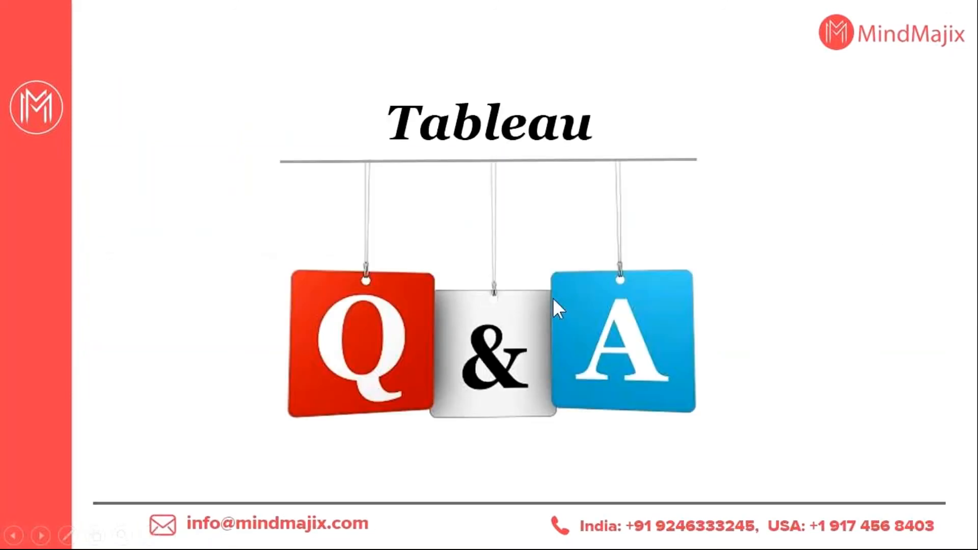
pyautogui.press('Left')
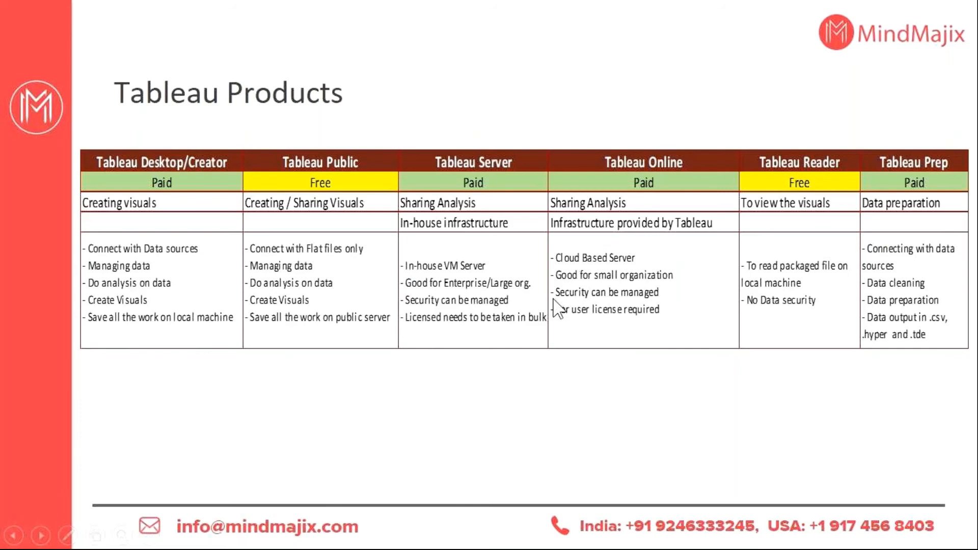
pyautogui.press('Escape')
pyautogui.click(881, 2)
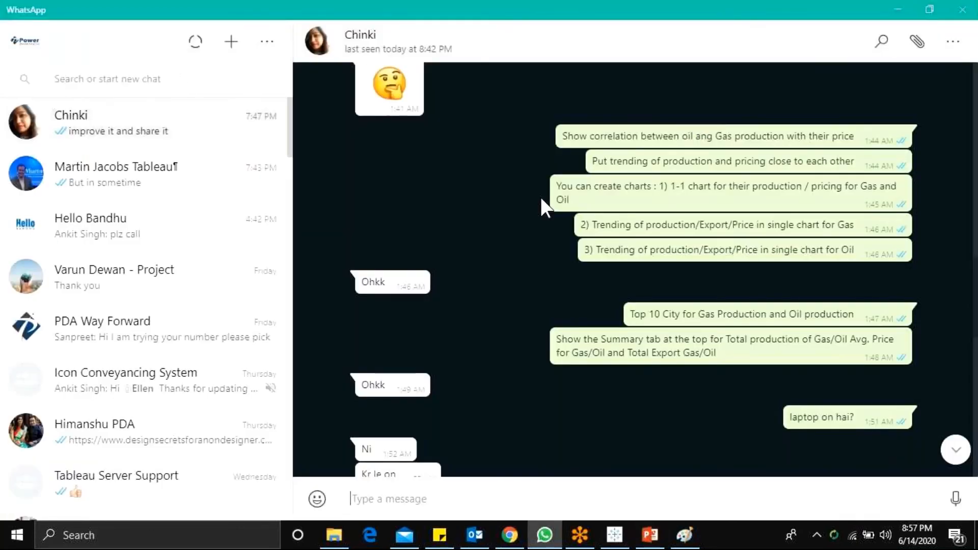
pyautogui.press('super+d')
pyautogui.rightClick(574, 219)
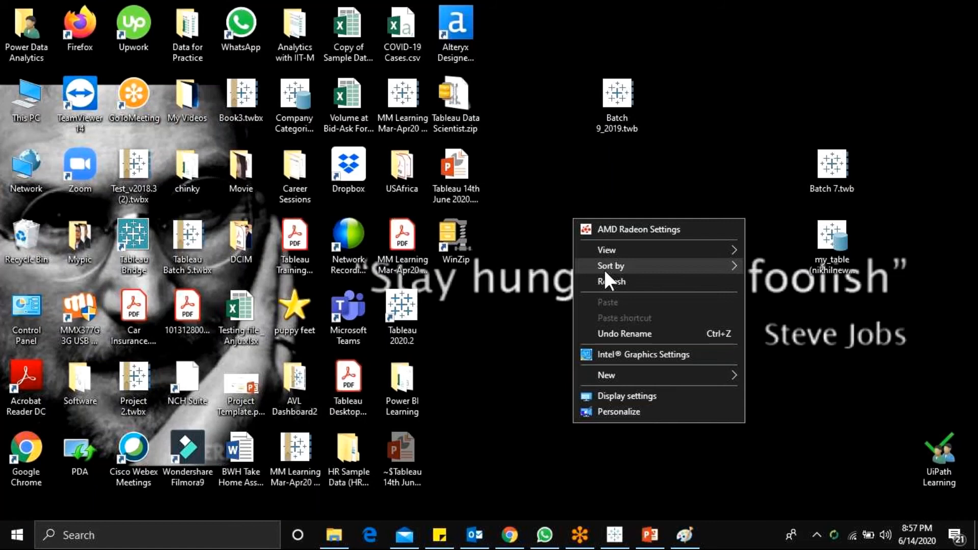
pyautogui.click(607, 281)
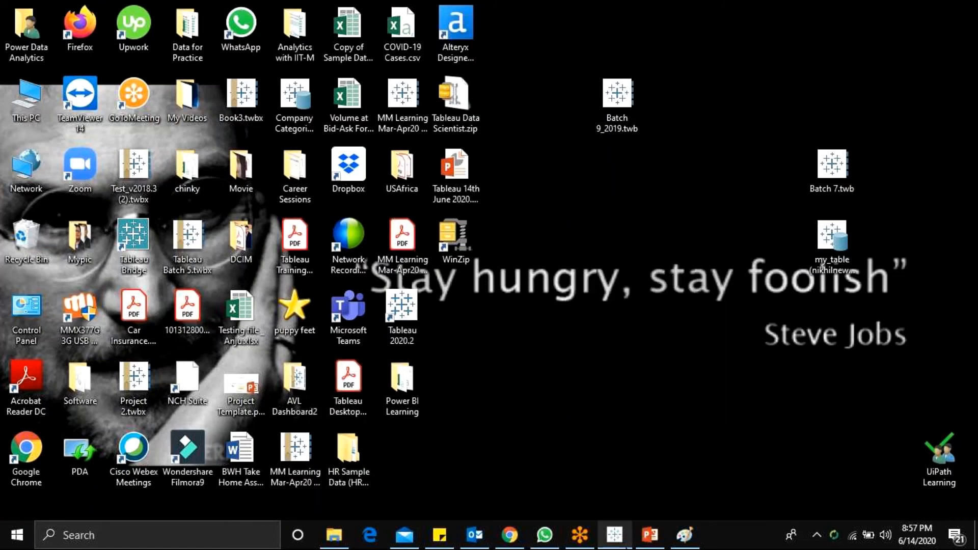
# Step: Close the running Tableau window, relaunch Tableau 2020.2, and delete the recovered copy of Book1
pyautogui.rightClick(615, 532)
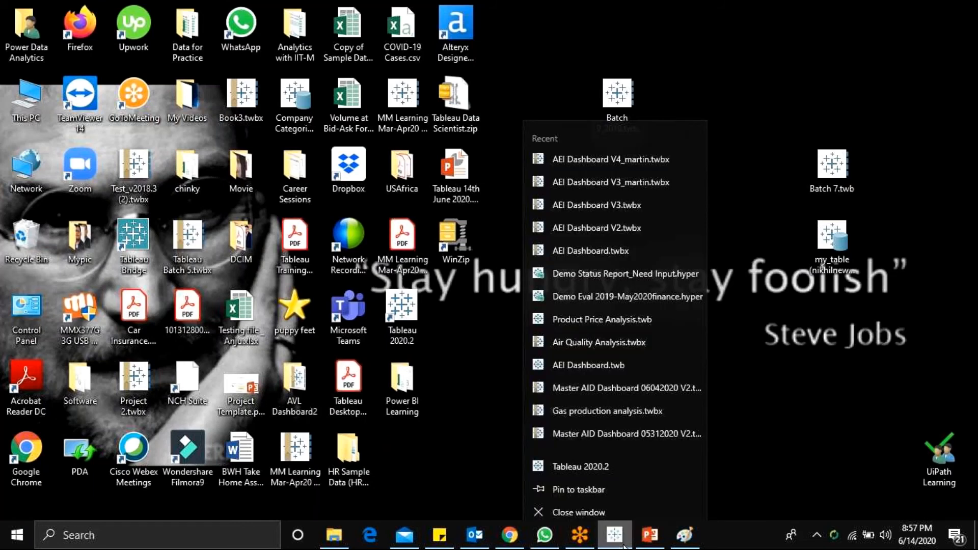
pyautogui.click(581, 507)
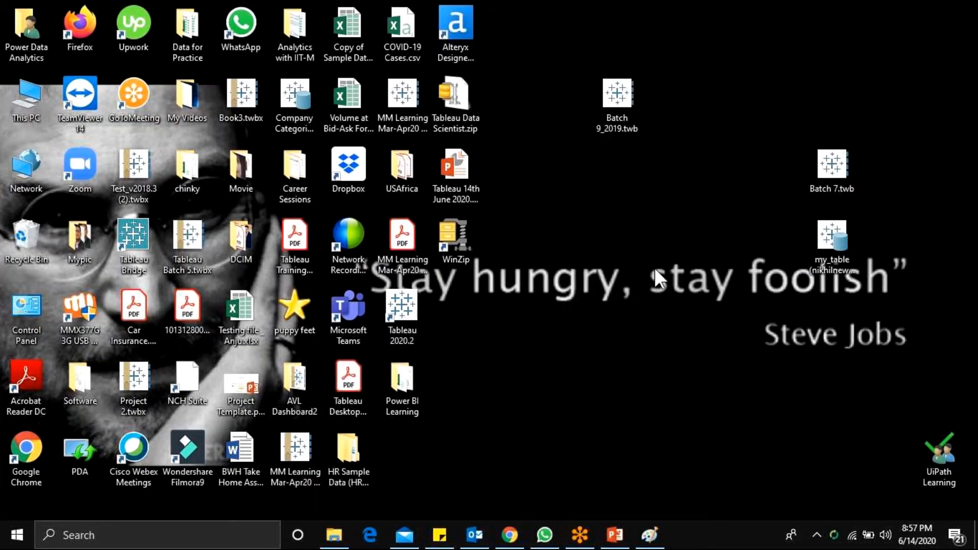
pyautogui.press('super')
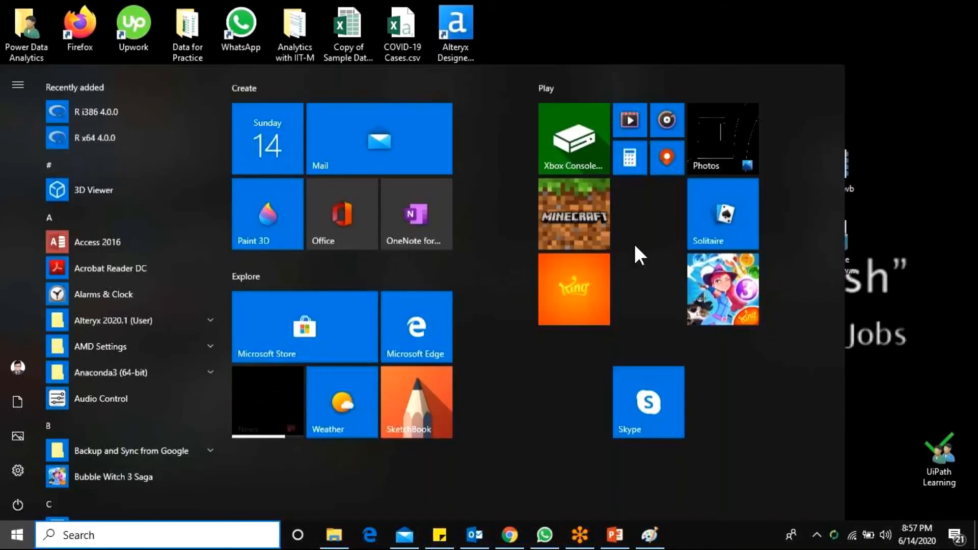
pyautogui.write('Ta')
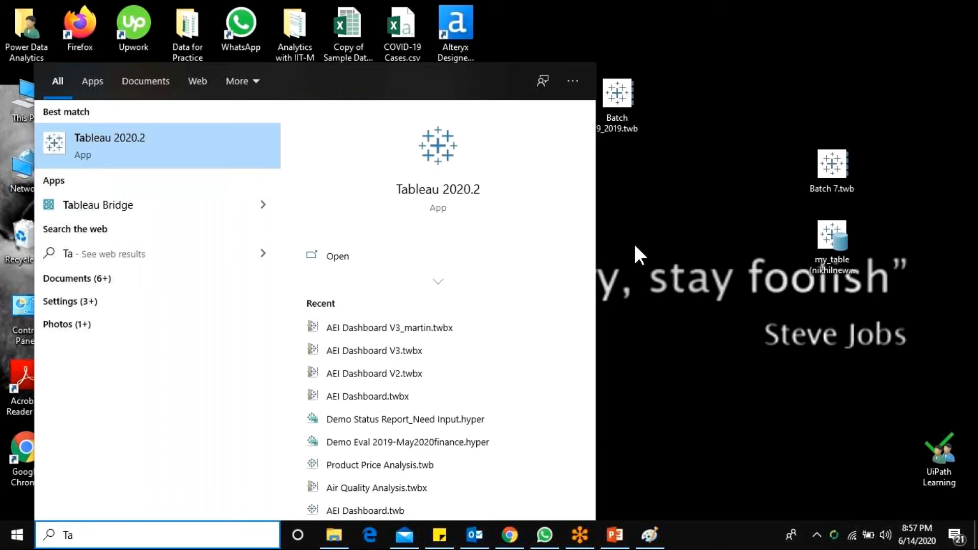
pyautogui.click(81, 152)
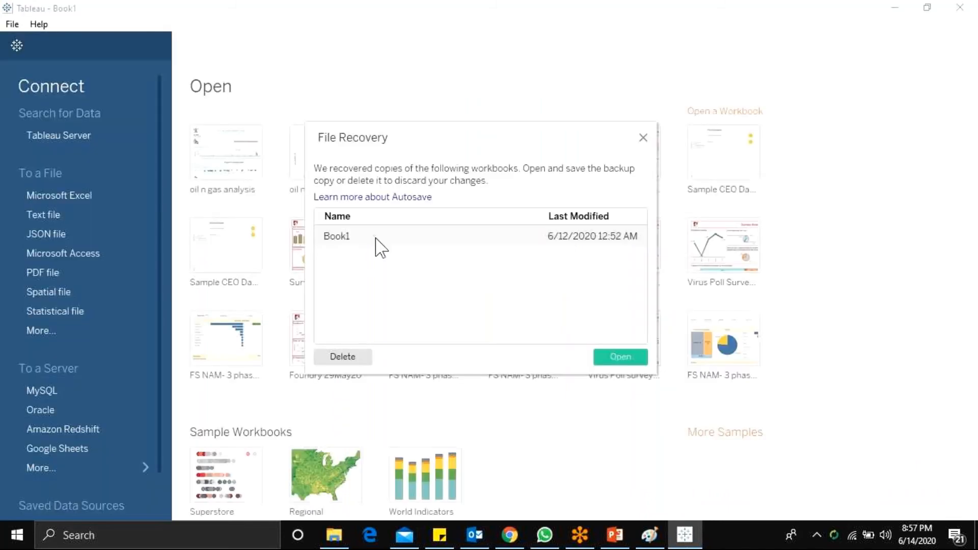
pyautogui.click(334, 356)
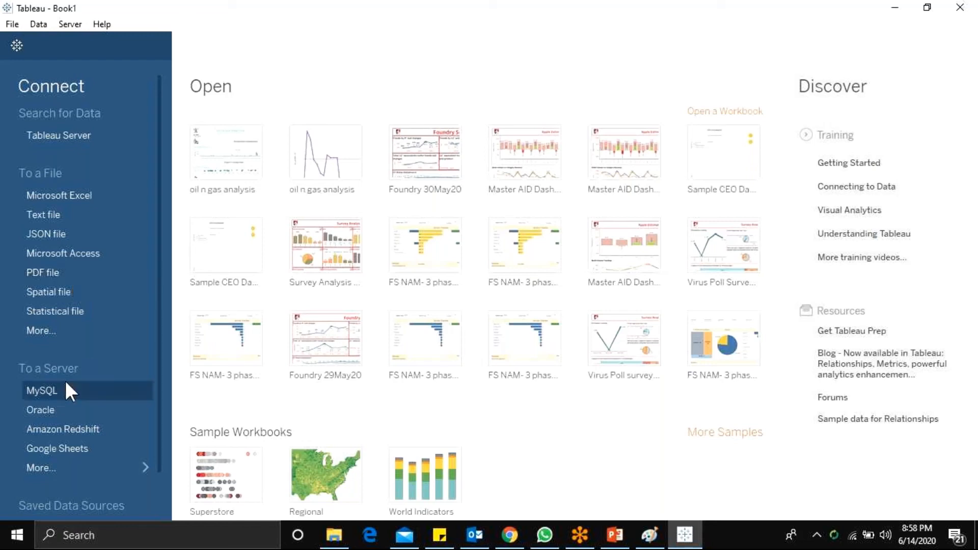
# Step: Show all server connectors, and connect to the Excel file HR Sample Data.xlsx in the desktop's Data for Practice folder
pyautogui.click(68, 474)
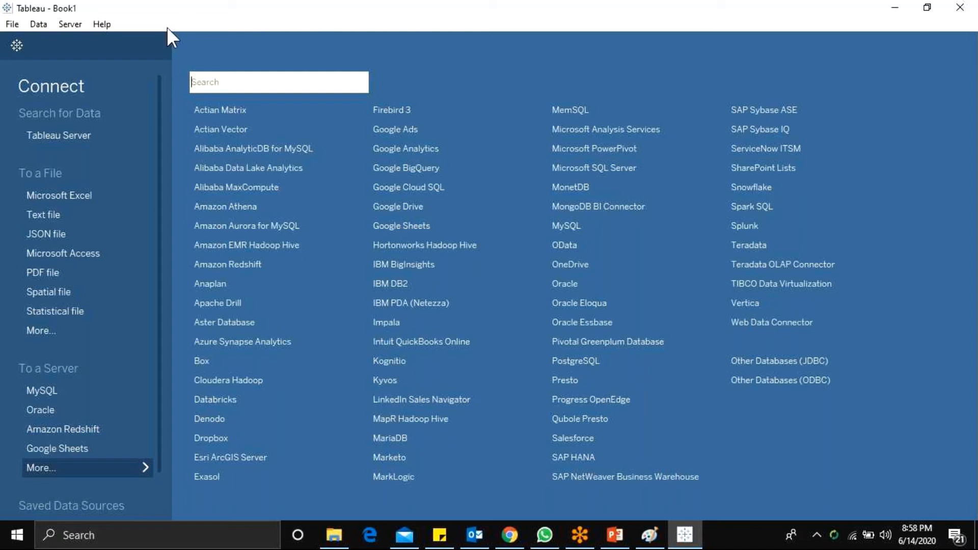
pyautogui.click(84, 195)
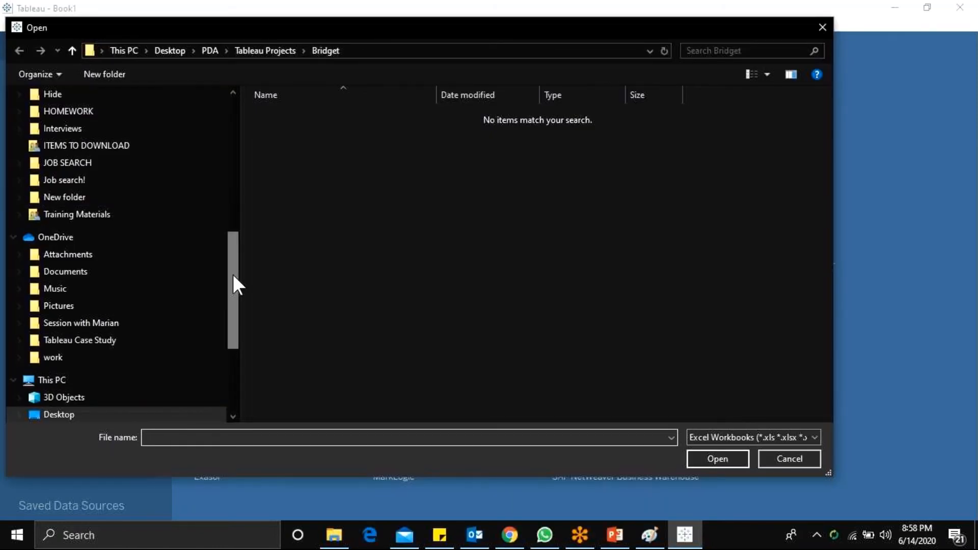
pyautogui.moveTo(232, 285); pyautogui.dragTo(233, 133)
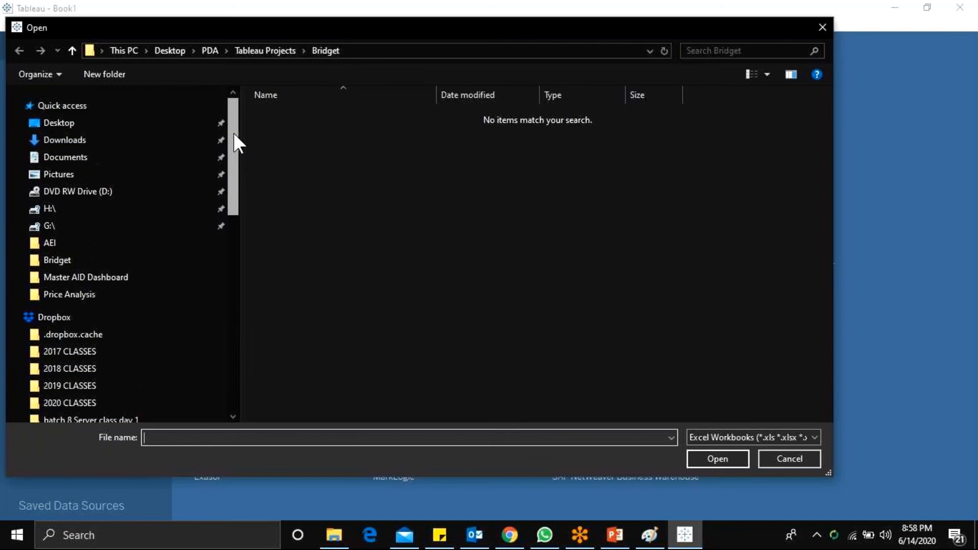
pyautogui.click(91, 122)
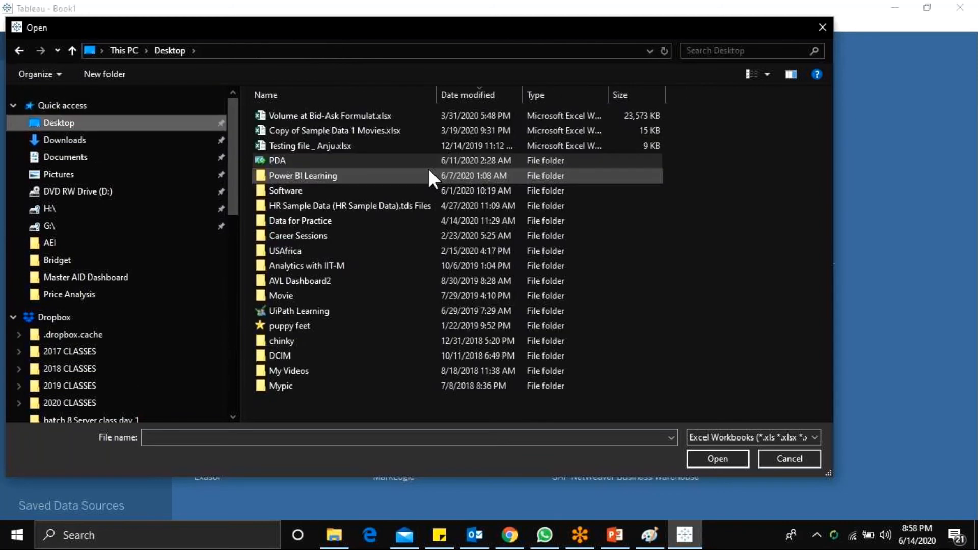
pyautogui.click(337, 221)
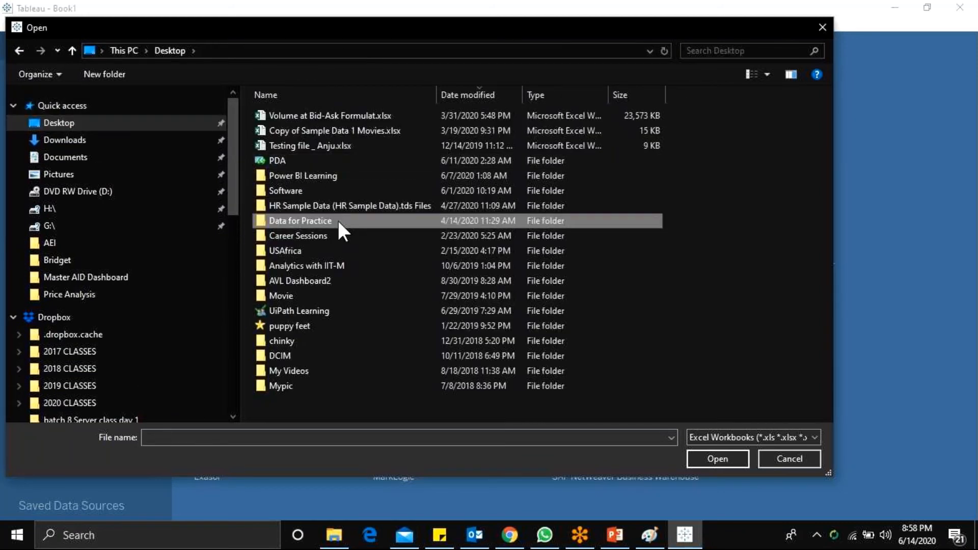
pyautogui.doubleClick(337, 221)
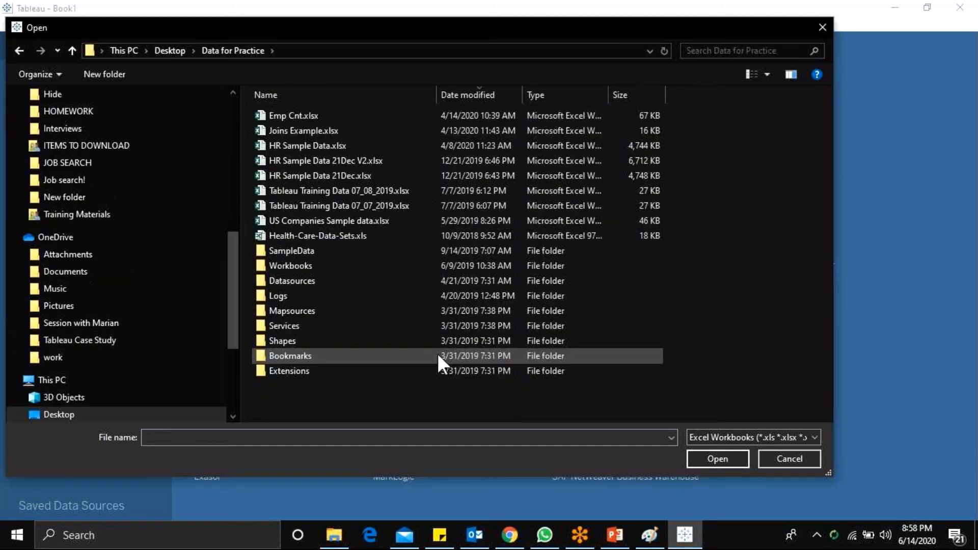
pyautogui.click(314, 148)
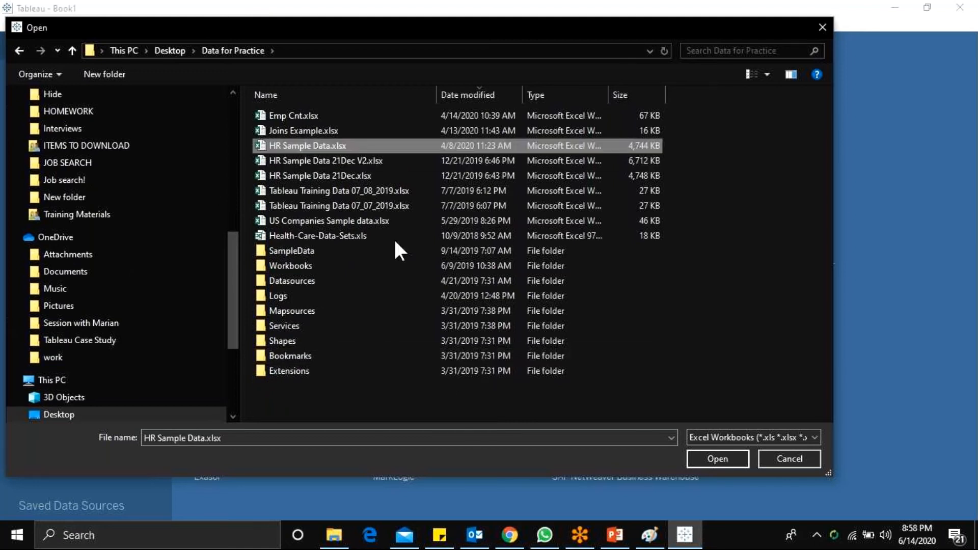
pyautogui.click(715, 458)
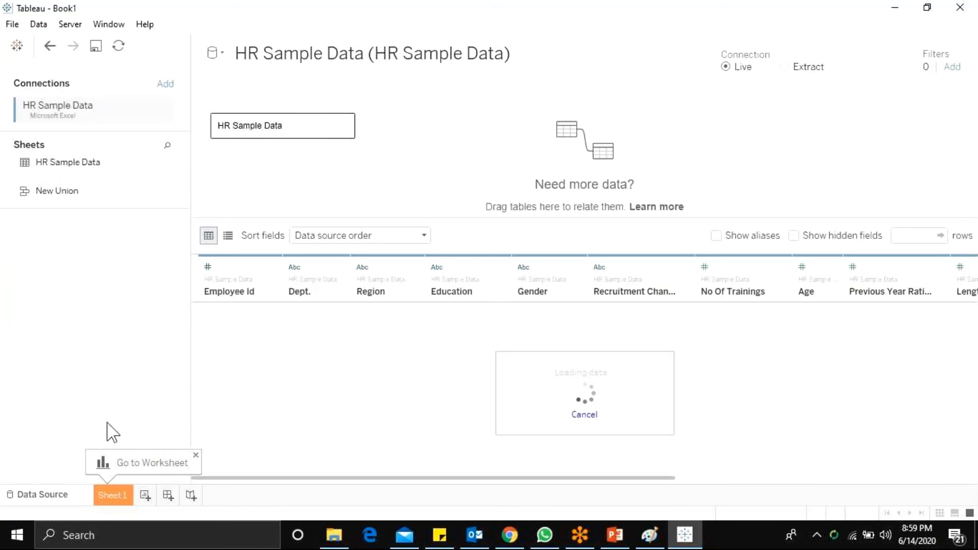
pyautogui.click(196, 456)
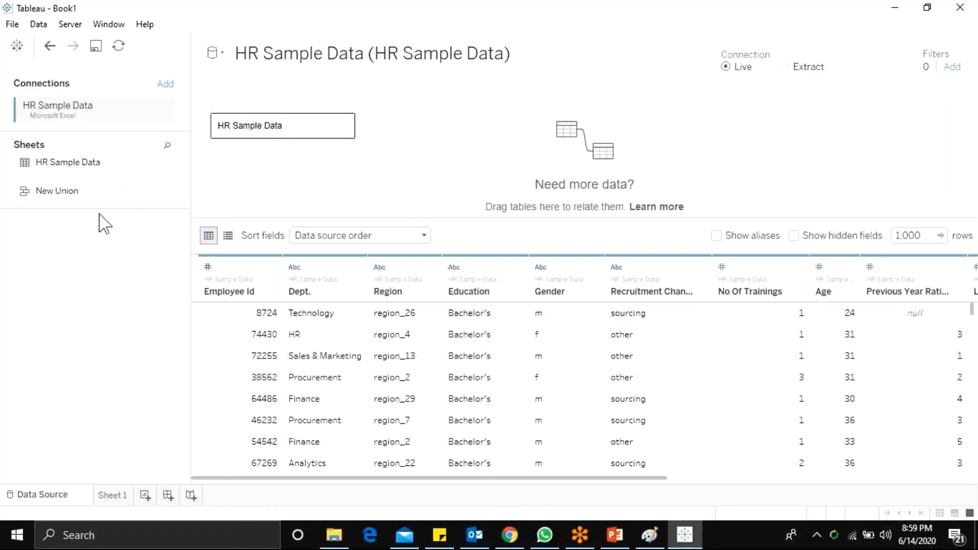
# Step: Remove the HR Sample Data table from the data source canvas and add the sheet back
pyautogui.click(344, 125)
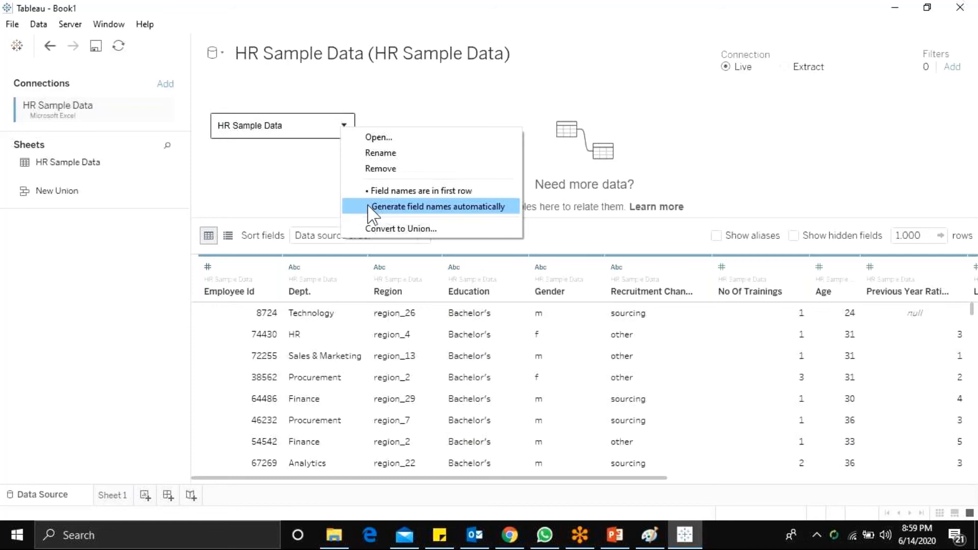
pyautogui.click(379, 169)
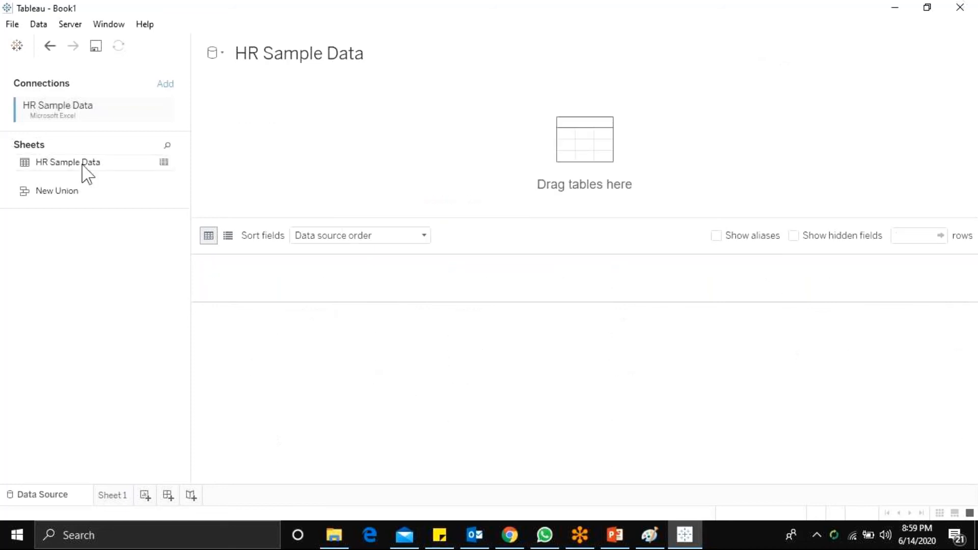
pyautogui.doubleClick(66, 163)
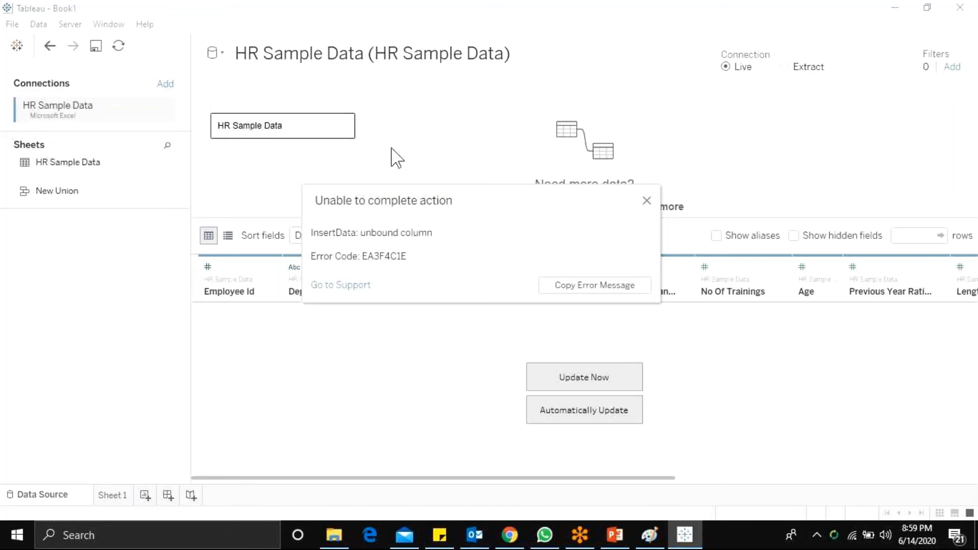
pyautogui.click(646, 200)
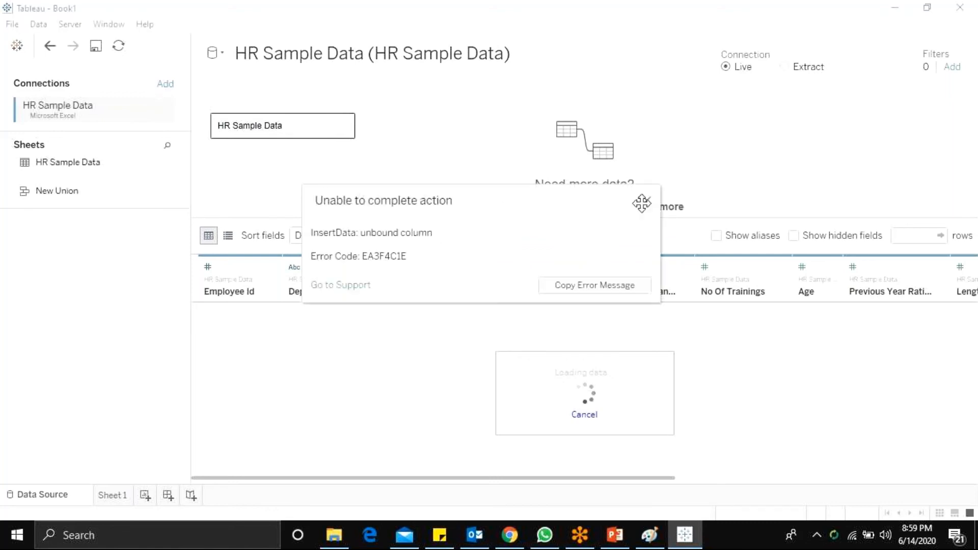
pyautogui.click(644, 202)
# Step: Try removing and re-adding the HR Sample Data table once more, undo the last action, and dismiss the error messages
pyautogui.click(348, 128)
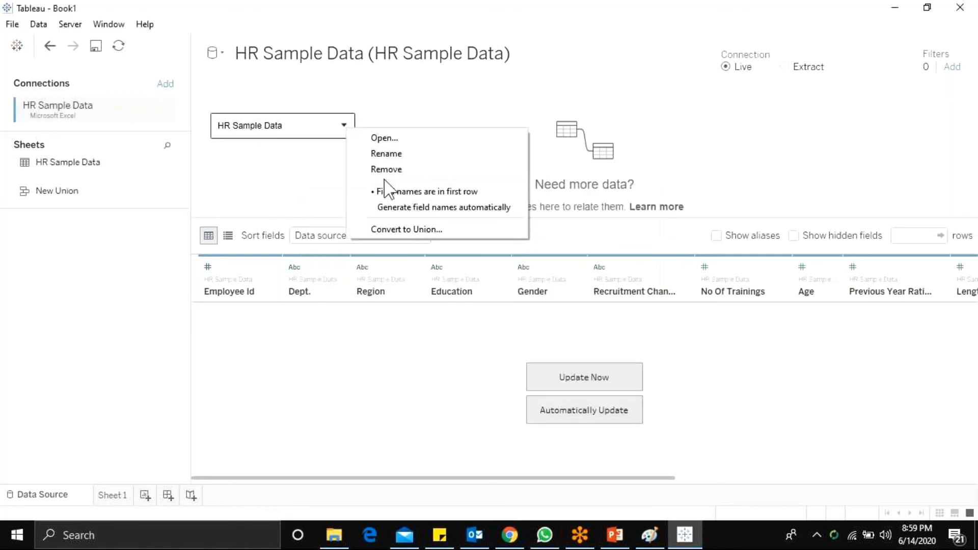
pyautogui.click(370, 168)
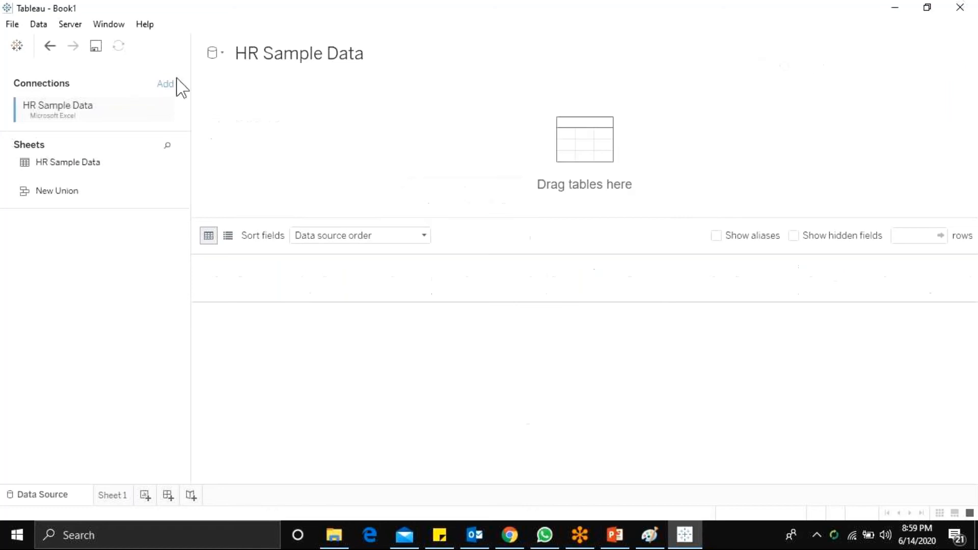
pyautogui.doubleClick(47, 163)
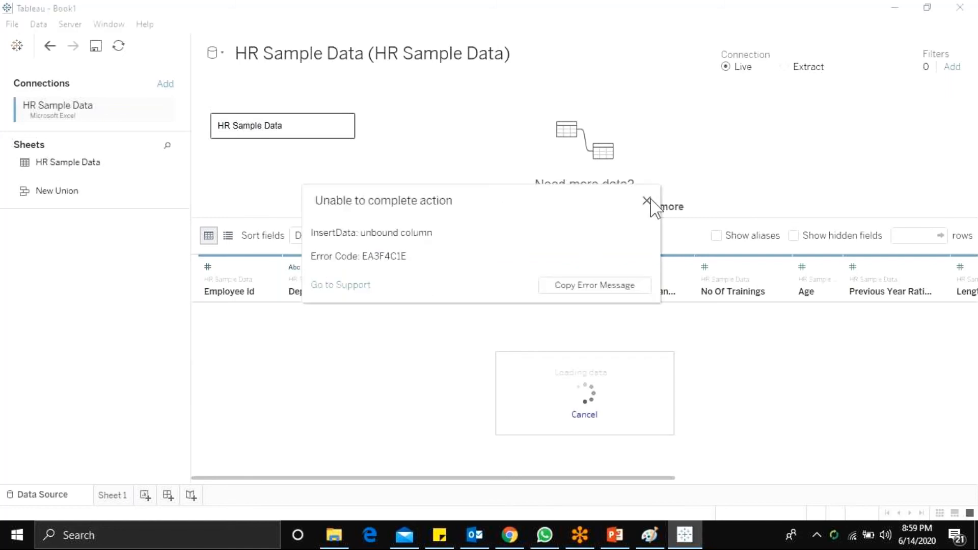
pyautogui.click(646, 201)
pyautogui.click(48, 46)
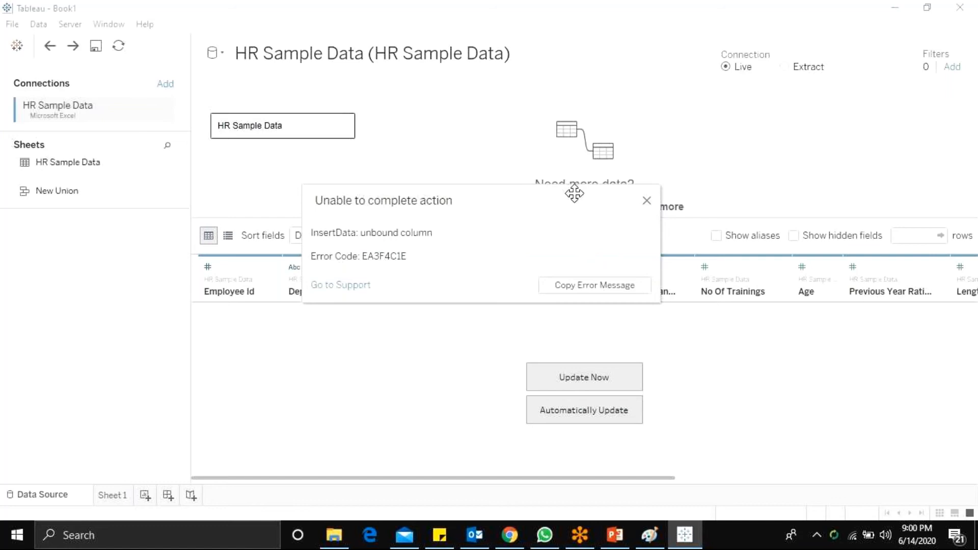
pyautogui.click(646, 200)
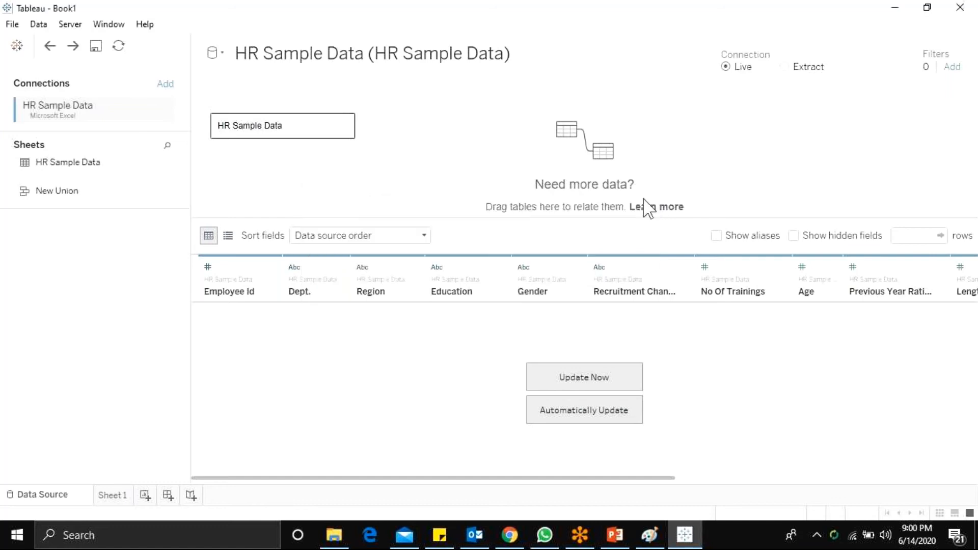
pyautogui.moveTo(423, 478)
pyautogui.mouseDown()
pyautogui.moveTo(482, 468)
pyautogui.moveTo(407, 474)
pyautogui.mouseUp()
# Step: Close the Book1 workbook without saving it
pyautogui.click(13, 23)
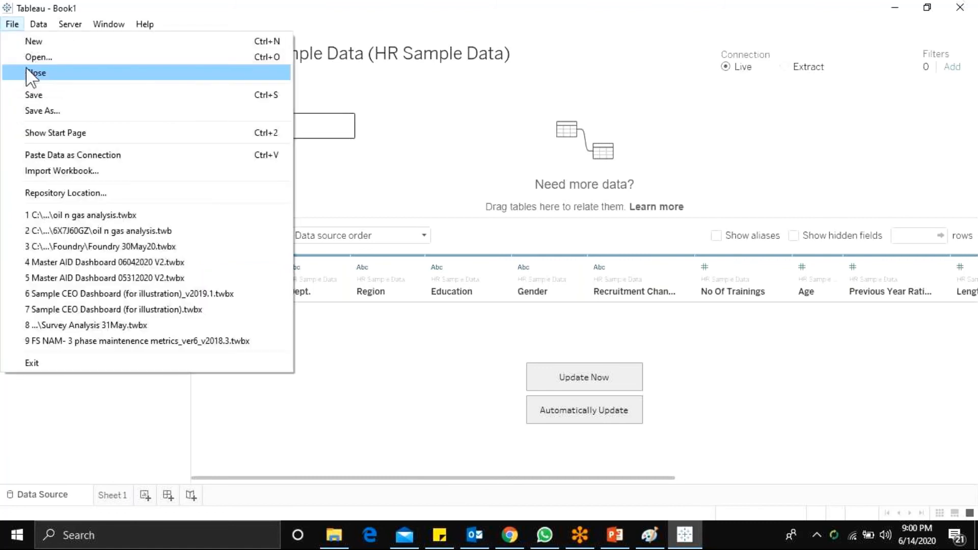
pyautogui.click(32, 74)
pyautogui.click(515, 295)
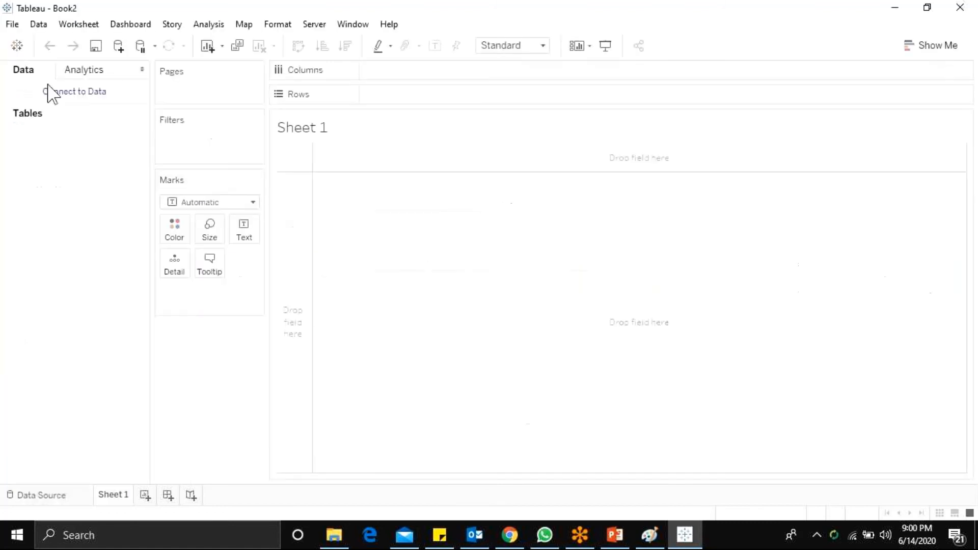
# Step: Connect the new workbook to the Excel file HR Sample Data.xlsx from the Data for Practice folder
pyautogui.click(51, 93)
pyautogui.click(123, 137)
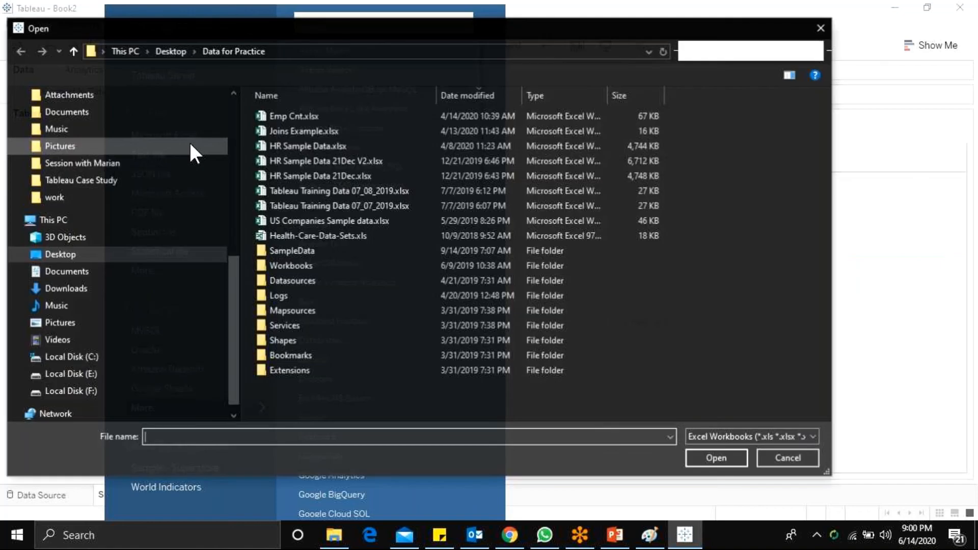
pyautogui.scroll(3, 190, 153)
pyautogui.click(326, 145)
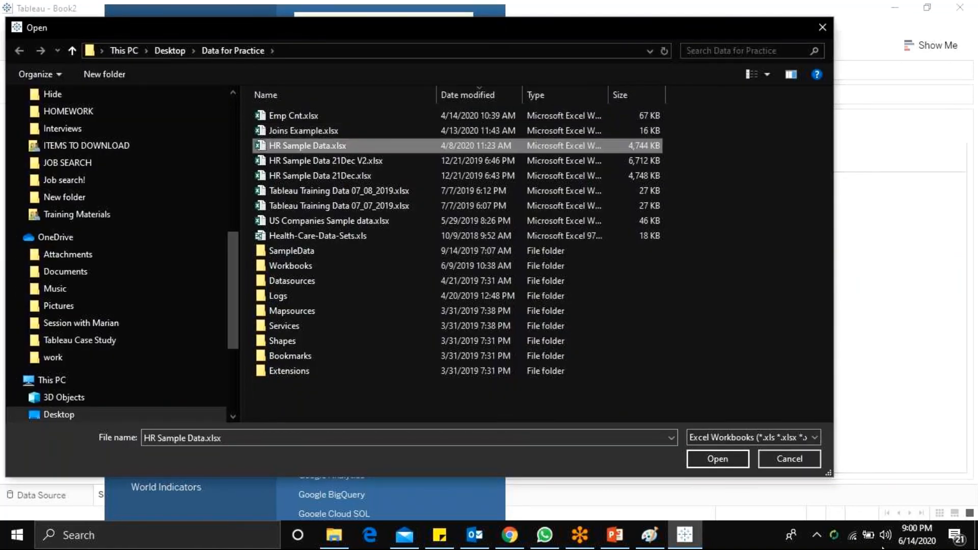
pyautogui.click(718, 458)
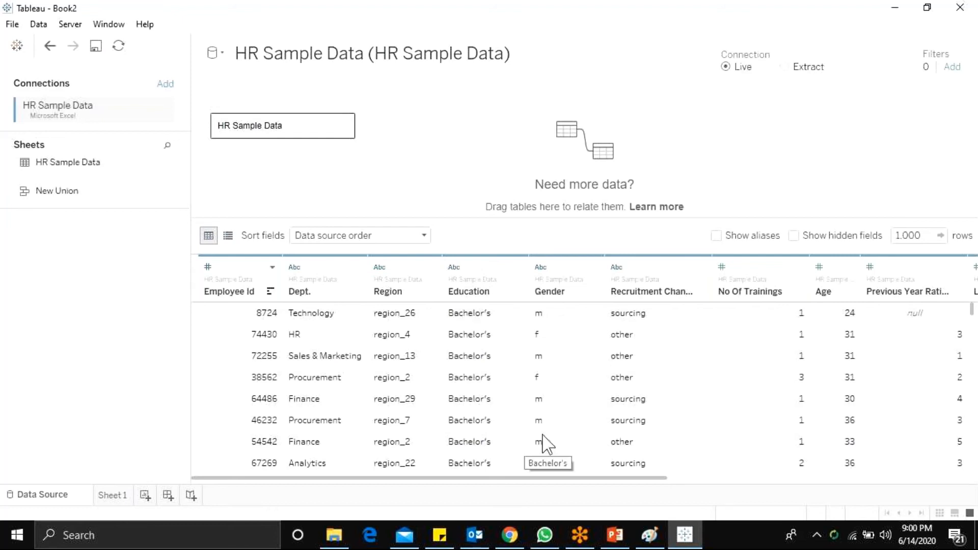
# Step: Look across the HR Sample Data columns and rename worksheet Sheet 1 as "Total Employee count by Gender"
pyautogui.moveTo(373, 480); pyautogui.dragTo(631, 493)
pyautogui.moveTo(635, 504); pyautogui.dragTo(288, 512)
pyautogui.click(113, 496)
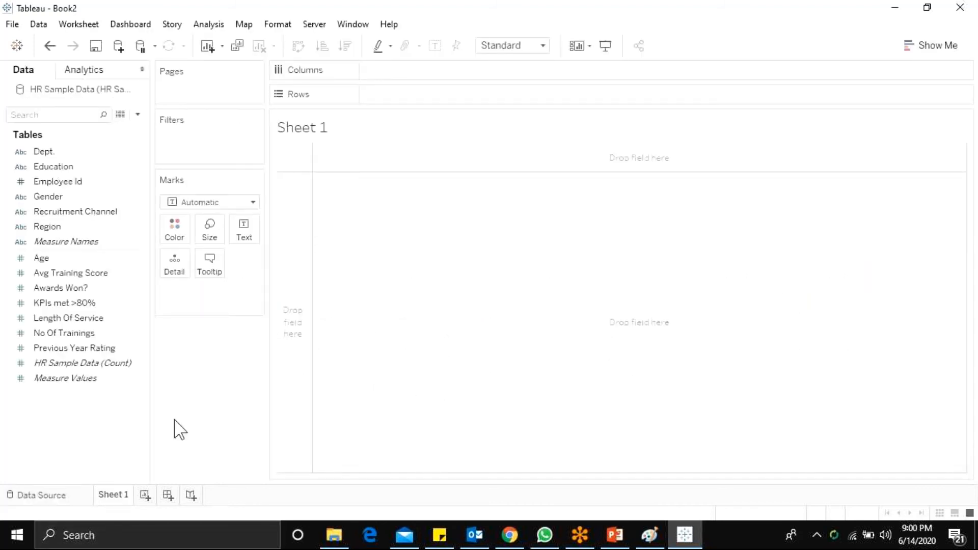
pyautogui.doubleClick(125, 496)
pyautogui.write('Total Employ')
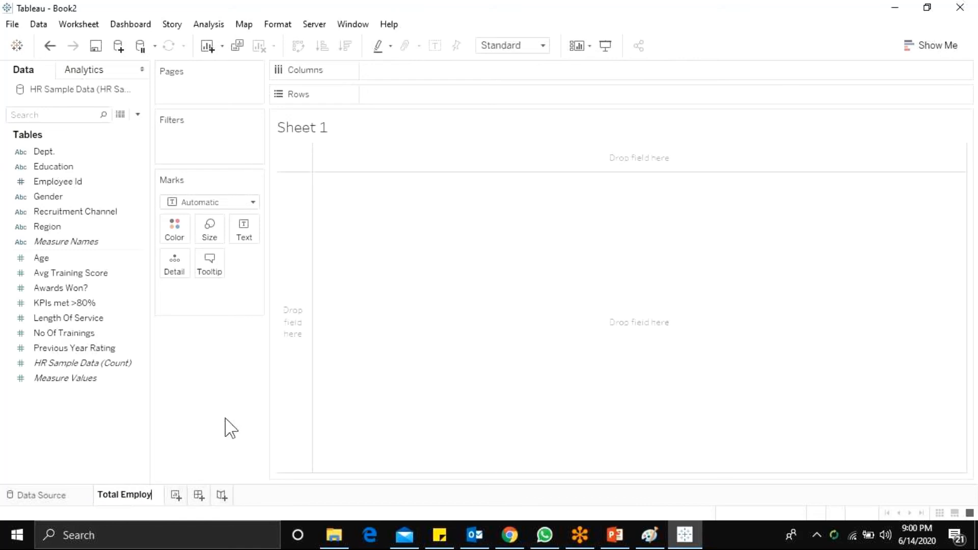
pyautogui.write('ee count')
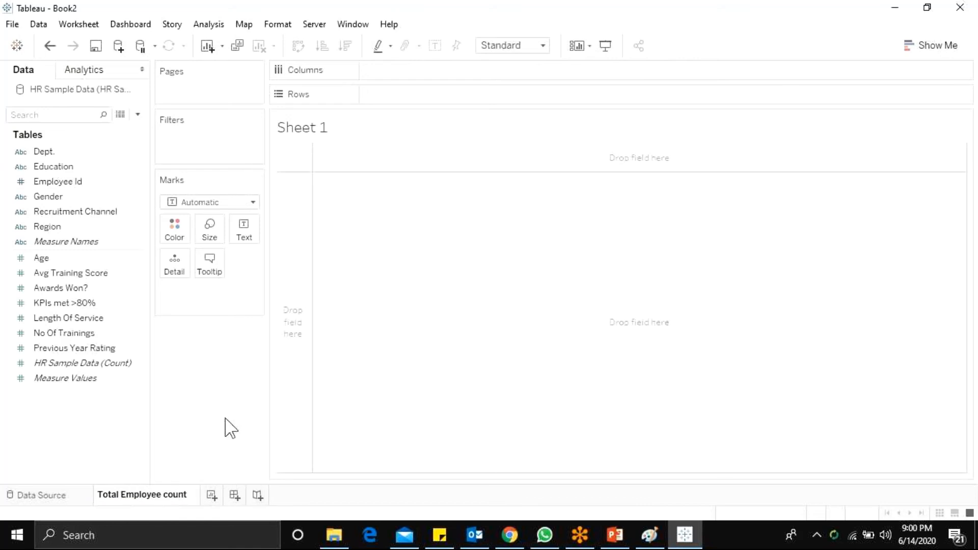
pyautogui.write(' by Ge')
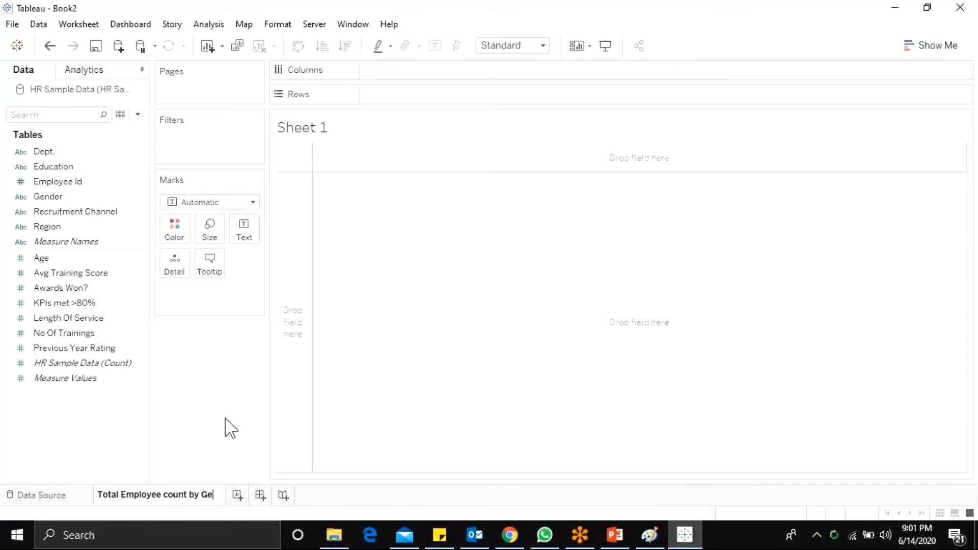
pyautogui.write('nder')
pyautogui.press('Return')
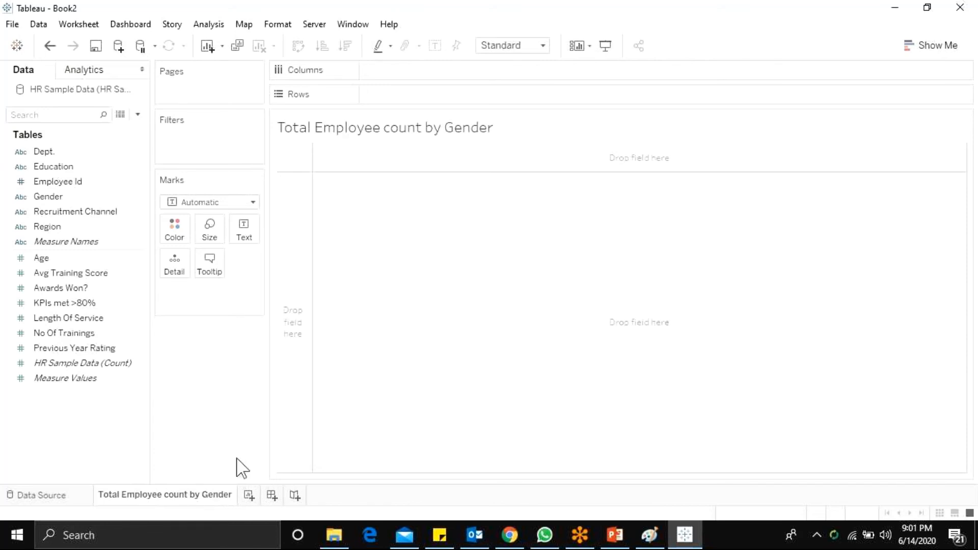
# Step: Add a second worksheet and name it "Avg. Age in Different Department"
pyautogui.click(247, 495)
pyautogui.doubleClick(246, 495)
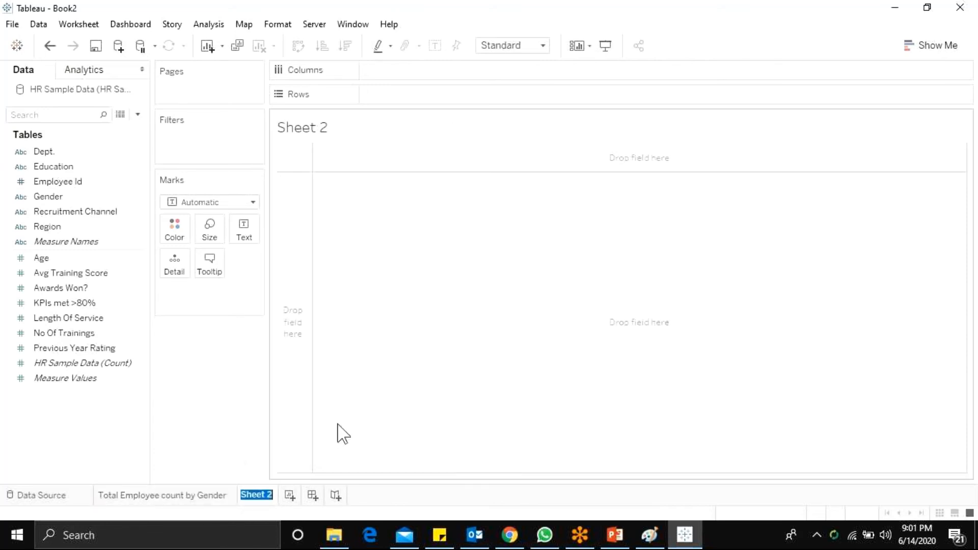
pyautogui.write('Total')
pyautogui.press('BackSpace')
pyautogui.press('BackSpace')
pyautogui.press('BackSpace')
pyautogui.press('BackSpace')
pyautogui.press('BackSpace')
pyautogui.write('Avg. Age ')
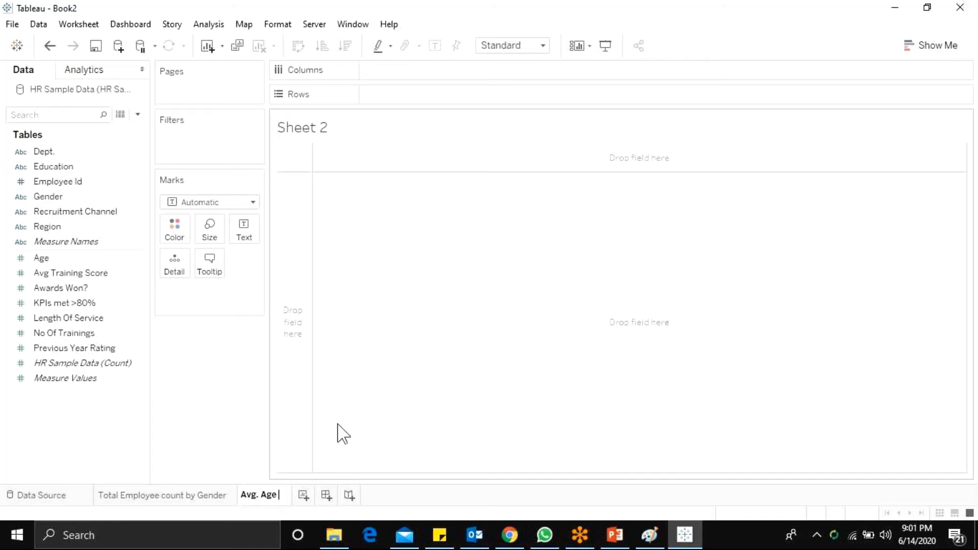
pyautogui.write('in')
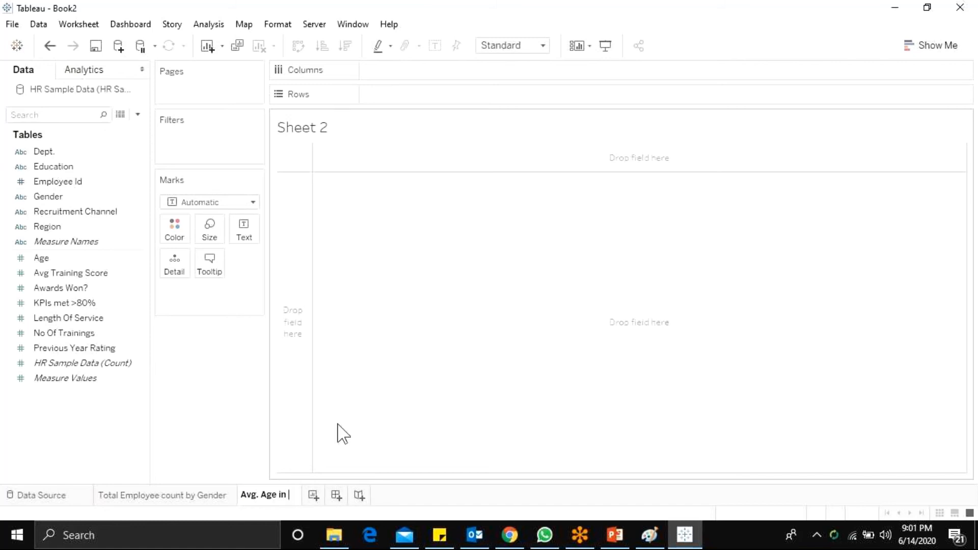
pyautogui.write(' Different')
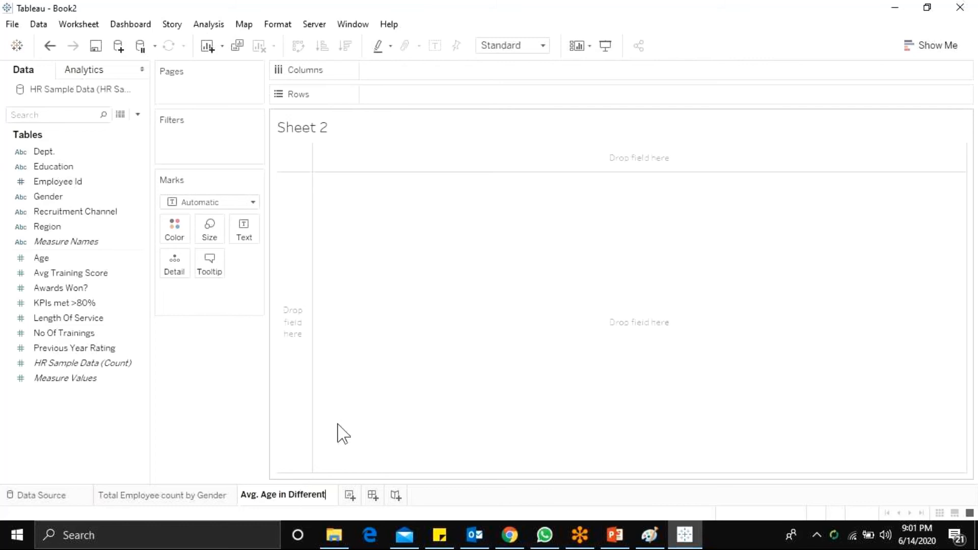
pyautogui.write(' Department')
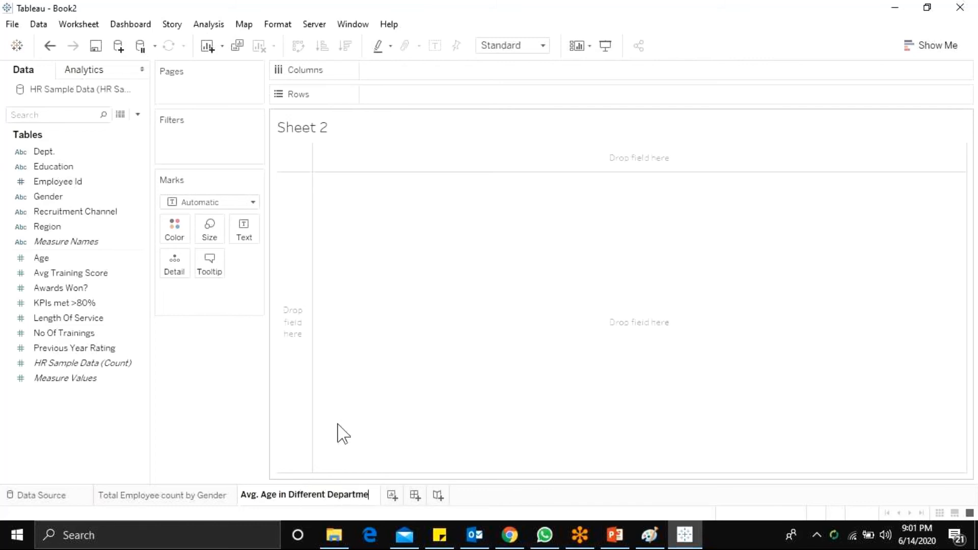
pyautogui.press('Return')
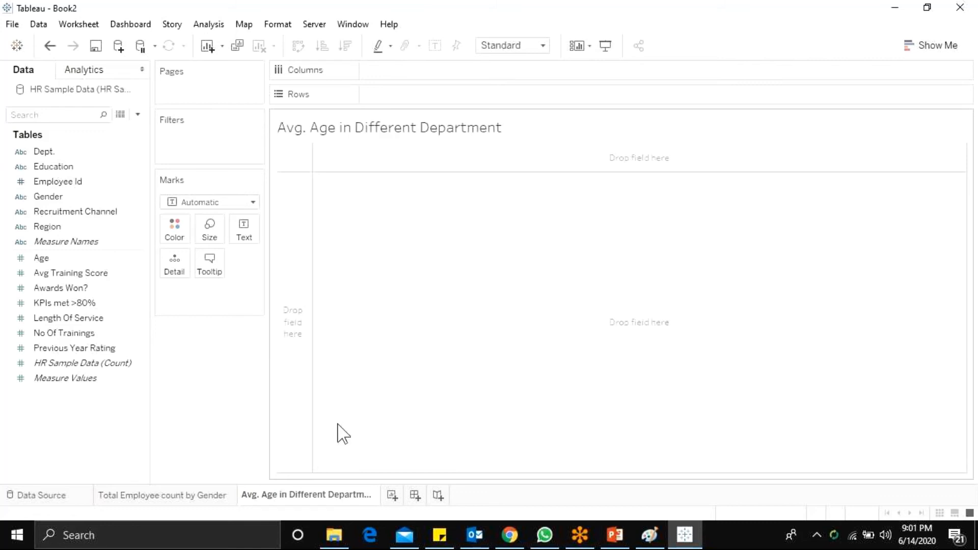
# Step: On the Total Employee count by Gender sheet, start a new calculated field named "Emp. Count"
pyautogui.click(162, 495)
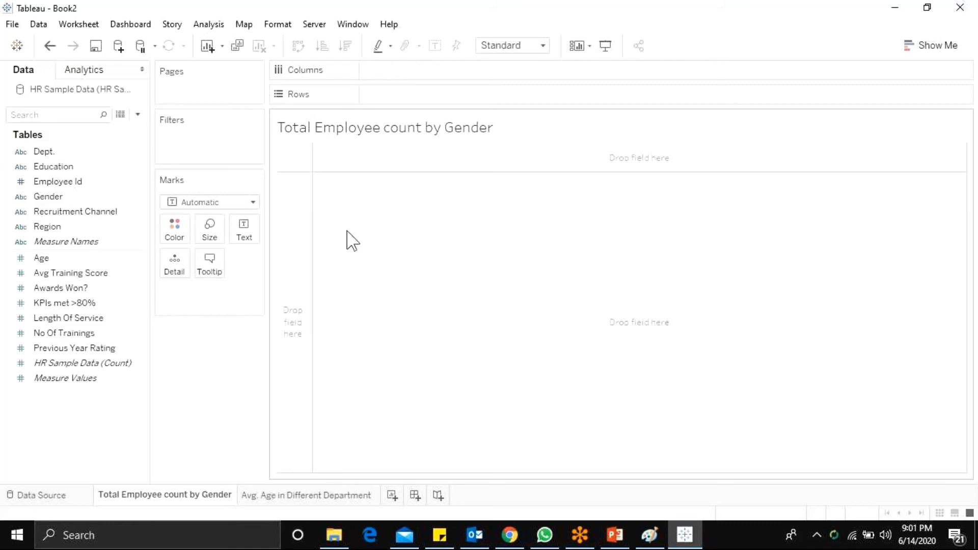
pyautogui.click(129, 229)
pyautogui.moveTo(129, 234); pyautogui.dragTo(159, 152)
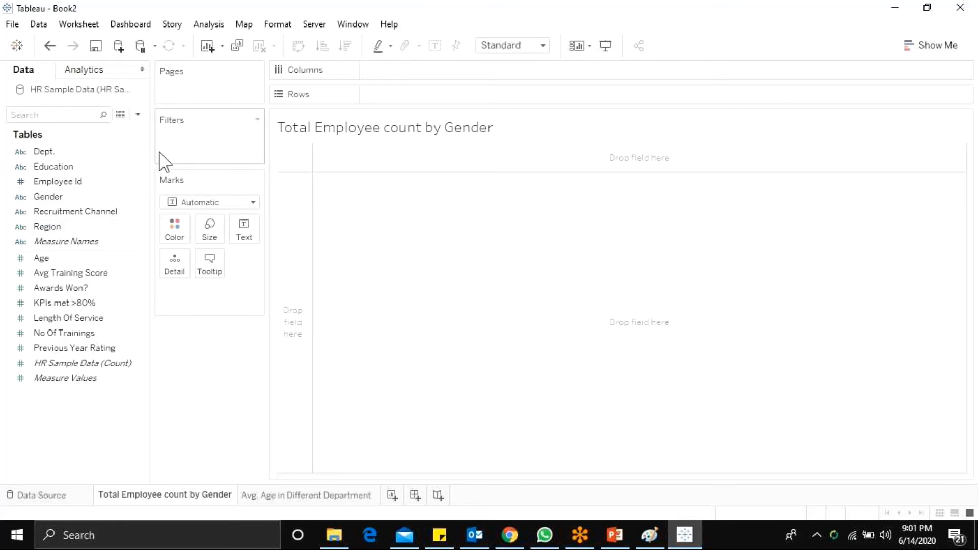
pyautogui.click(48, 202)
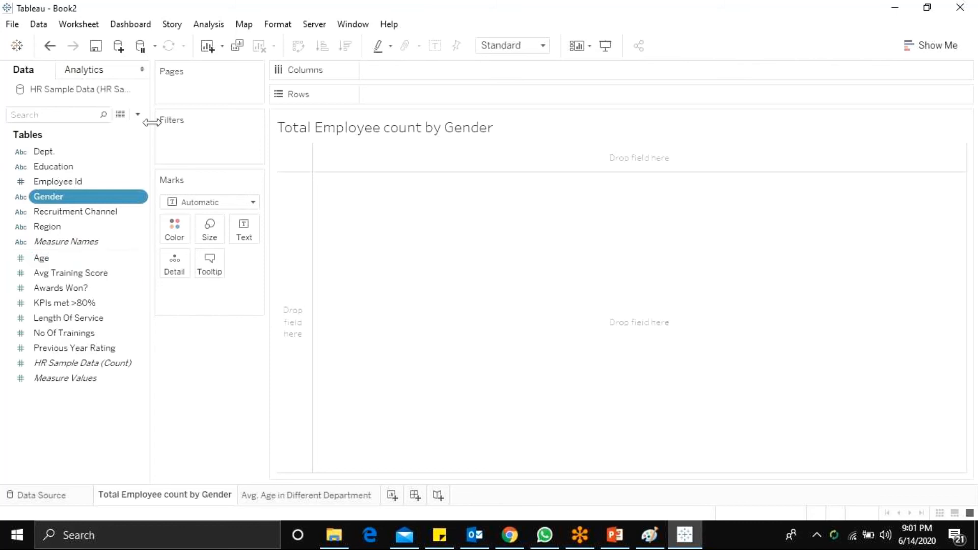
pyautogui.click(138, 115)
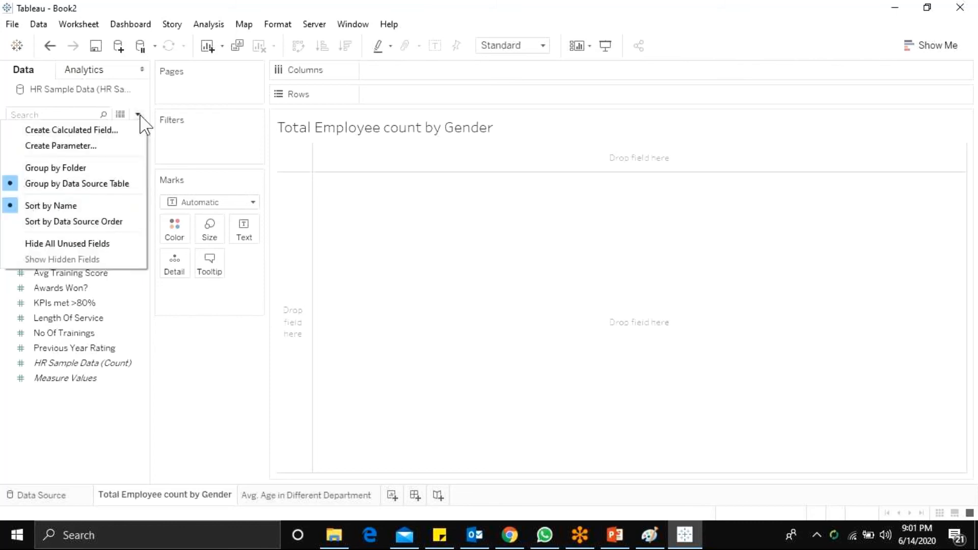
pyautogui.click(136, 129)
pyautogui.write('Emp. Count')
pyautogui.press('Tab')
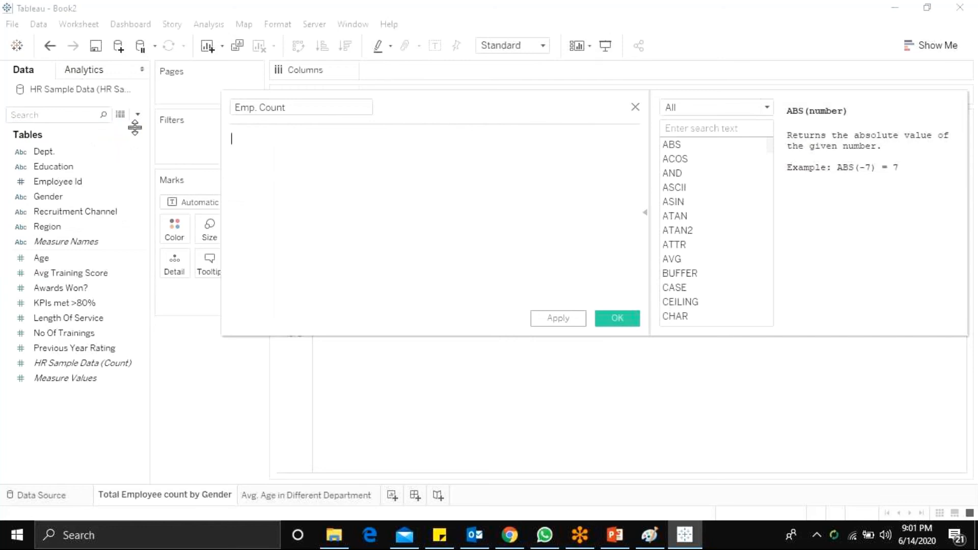
# Step: Enter COUNT([Employee Id]) as the Emp. Count formula and apply it
pyautogui.write('cou')
pyautogui.press('Return')
pyautogui.write('em')
pyautogui.press('Return')
pyautogui.write(')')
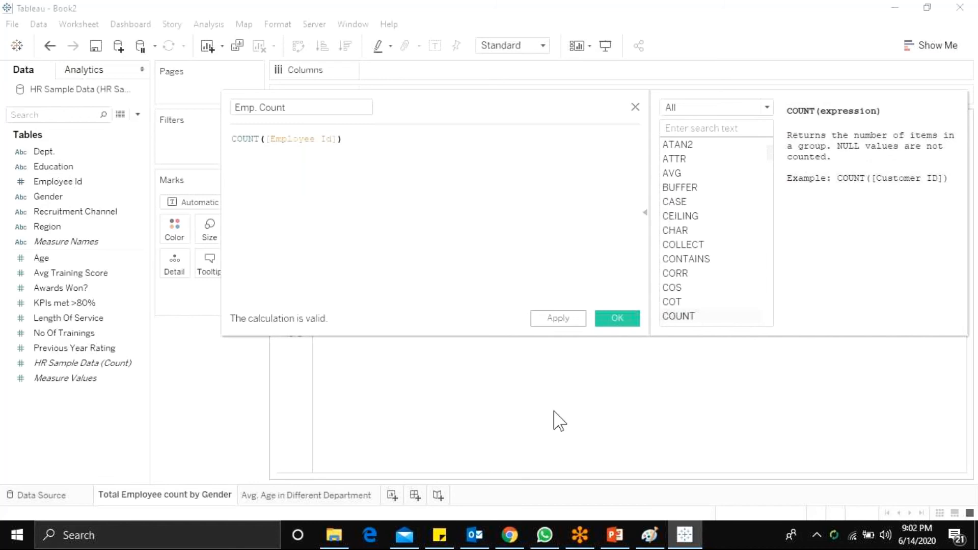
pyautogui.click(567, 322)
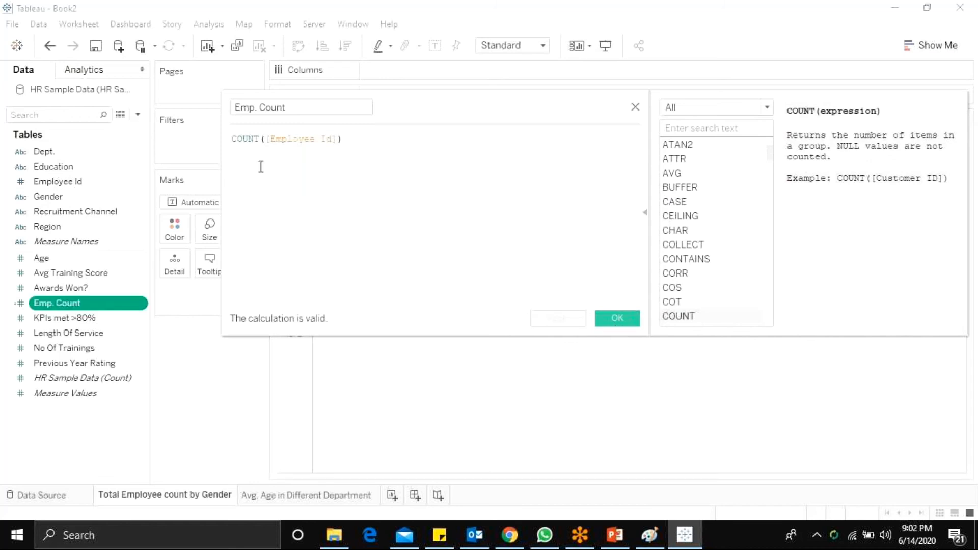
# Step: Change the Emp. Count formula to COUNTD([Employee Id]) and save the calculated field
pyautogui.click(260, 139)
pyautogui.write('d')
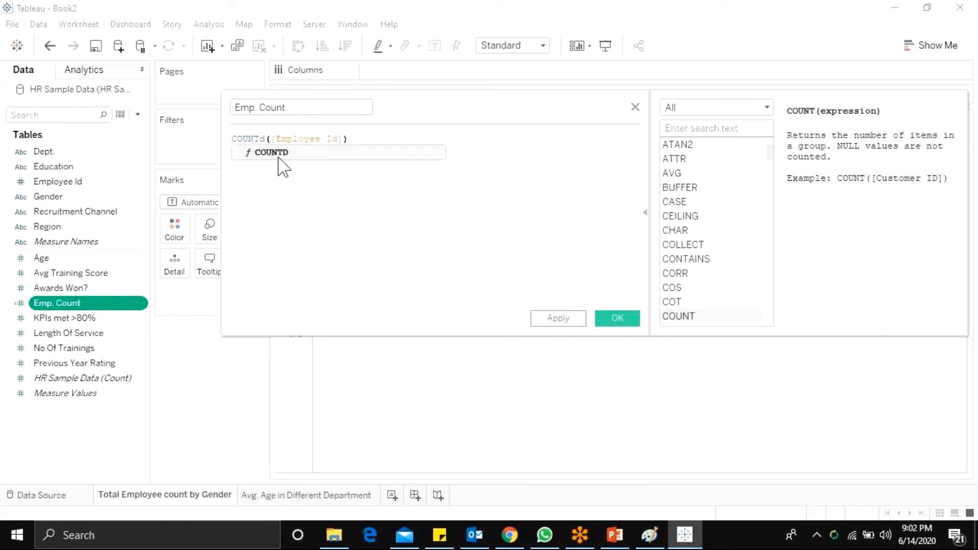
pyautogui.click(279, 153)
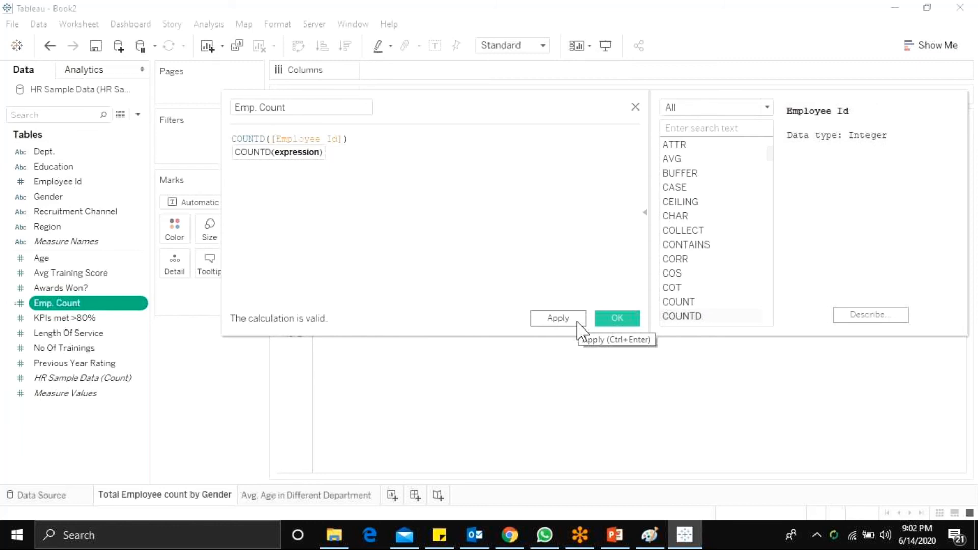
pyautogui.click(577, 323)
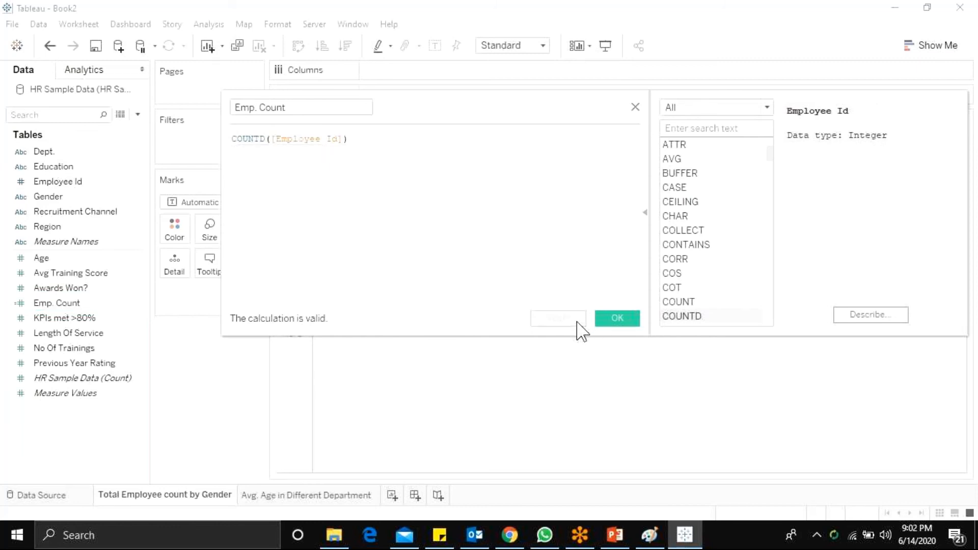
pyautogui.click(616, 319)
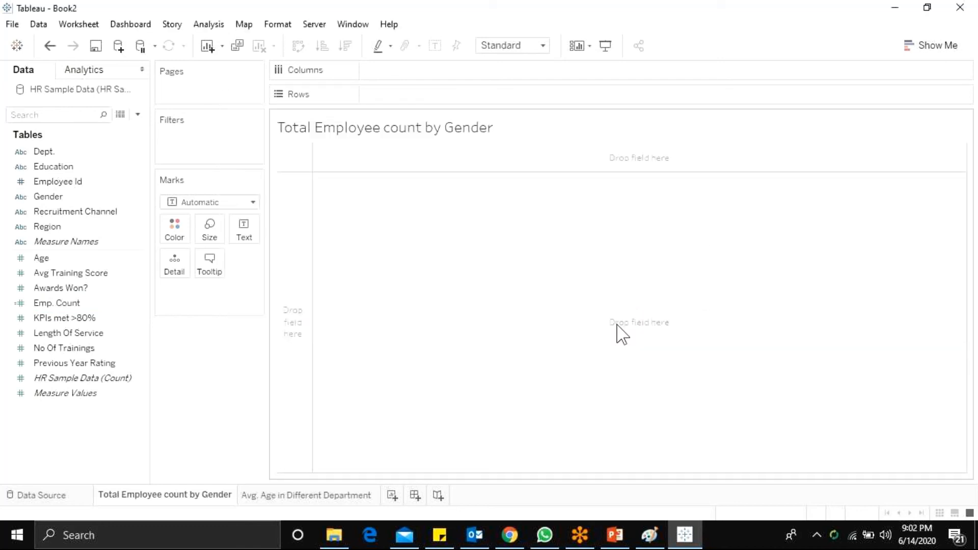
# Step: Select the Gender and Emp. Count fields together and plot them as horizontal bars with Show Me
pyautogui.click(62, 347)
pyautogui.click(57, 305)
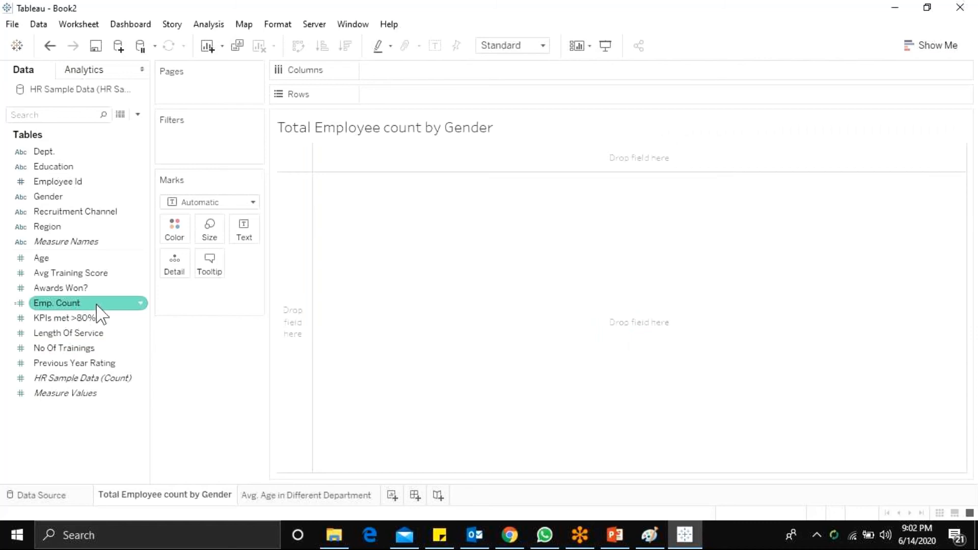
pyautogui.click(47, 197)
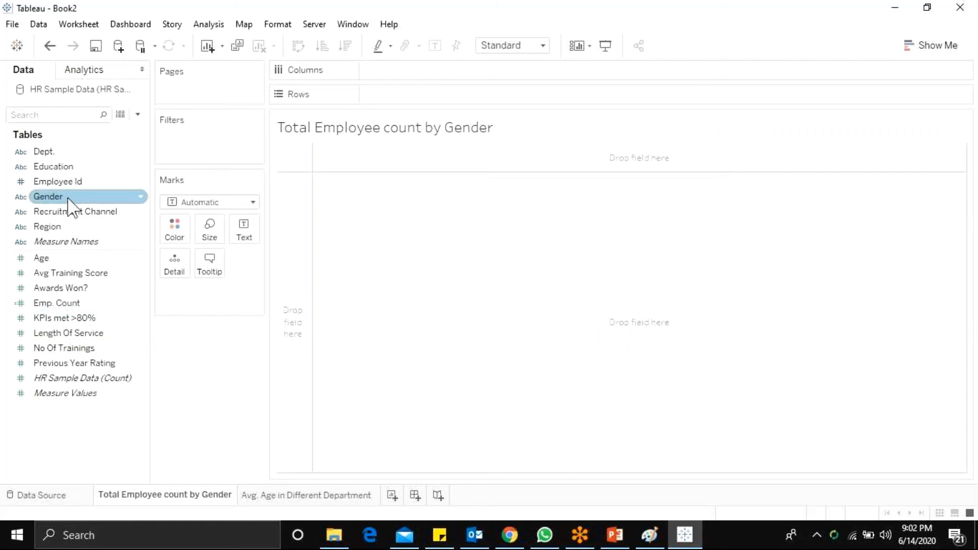
pyautogui.click(68, 199)
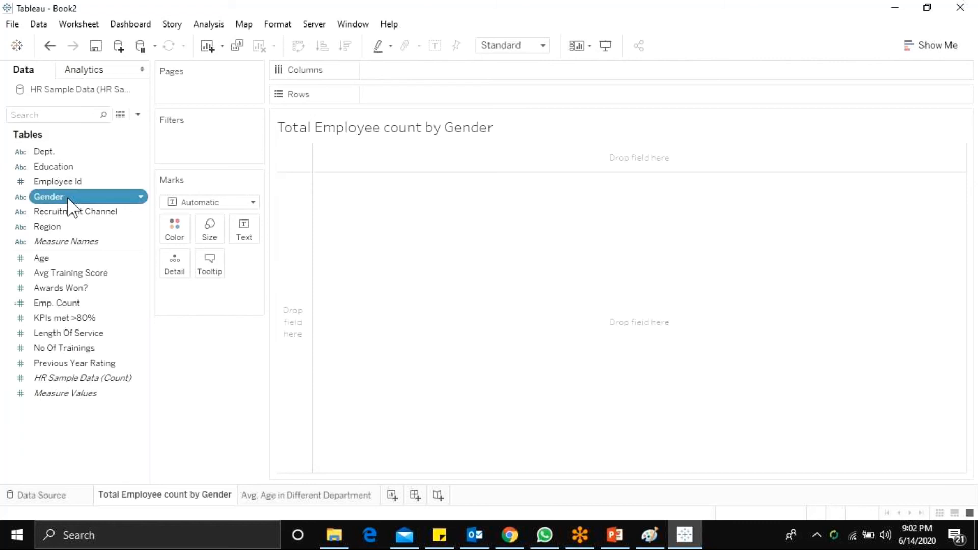
pyautogui.moveTo(60, 309); pyautogui.dragTo(314, 401)
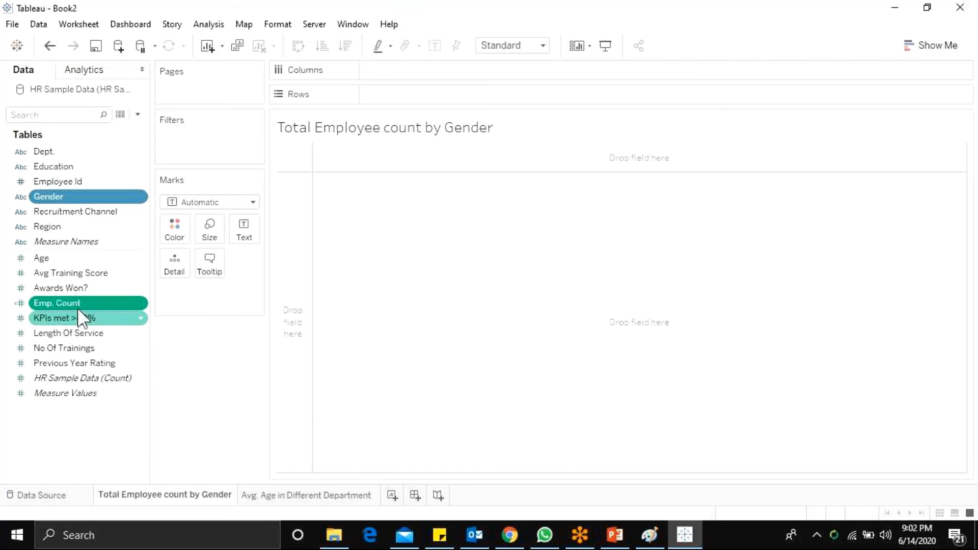
pyautogui.click(914, 55)
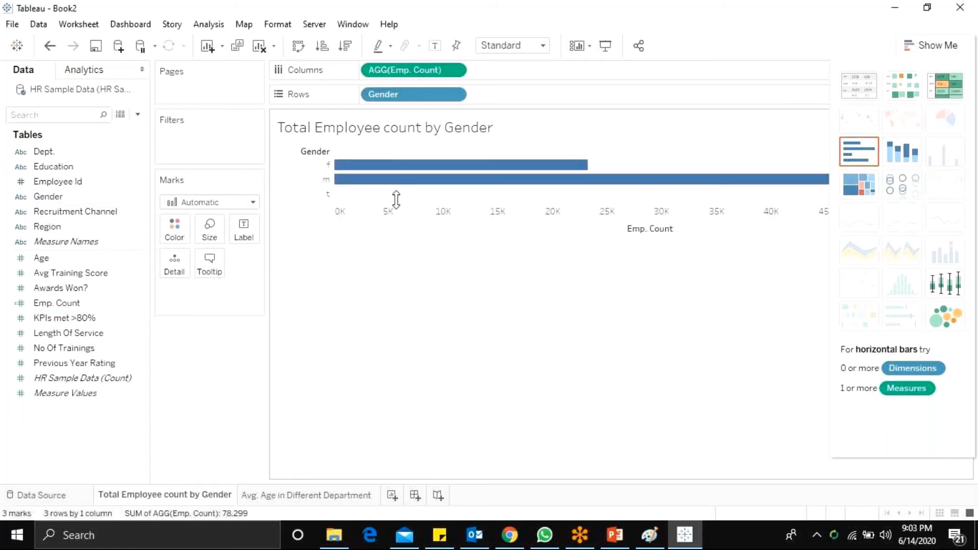
# Step: Switch the employee count chart to packed bubbles and close the chart type chooser
pyautogui.moveTo(360, 169)
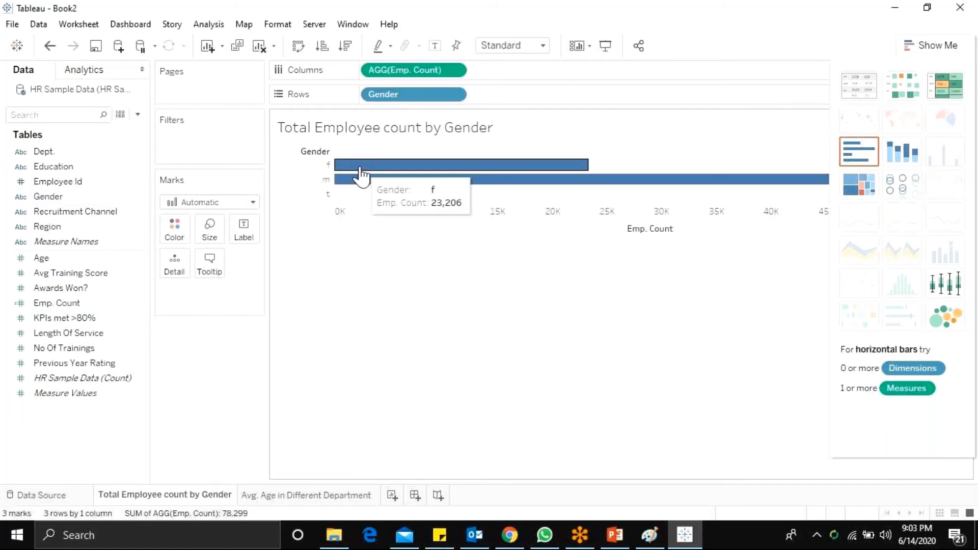
pyautogui.click(948, 317)
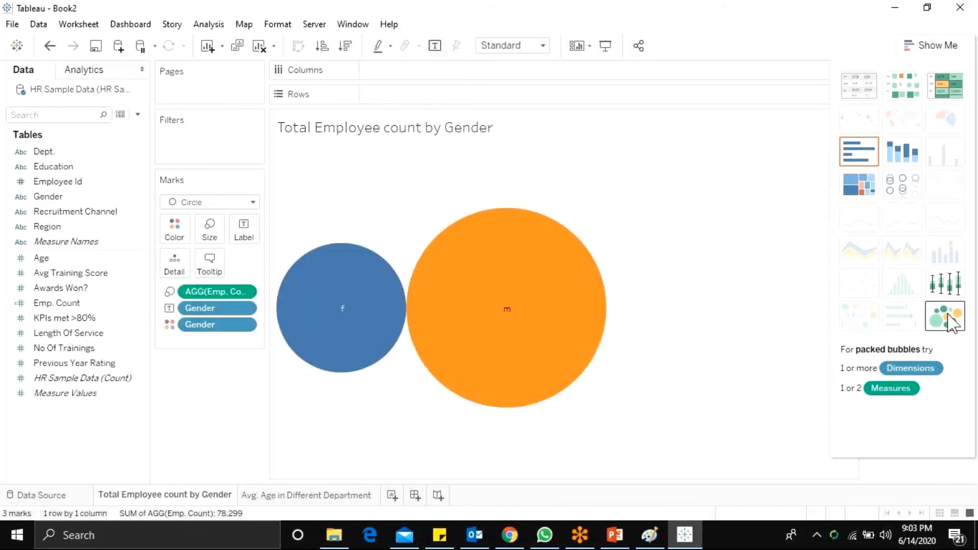
pyautogui.click(932, 46)
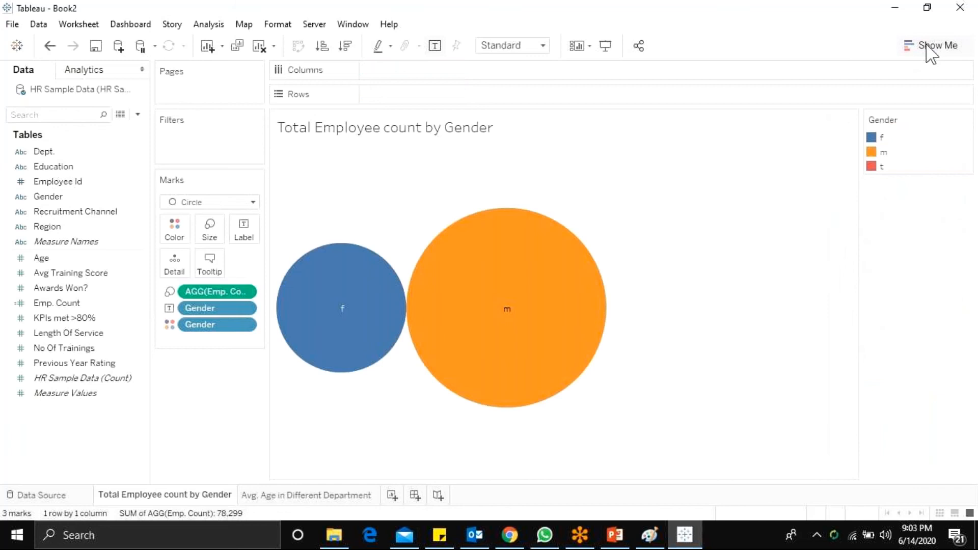
# Step: Set the Gender colors to purple for f, blue for m and yellow for t
pyautogui.click(175, 241)
pyautogui.click(196, 276)
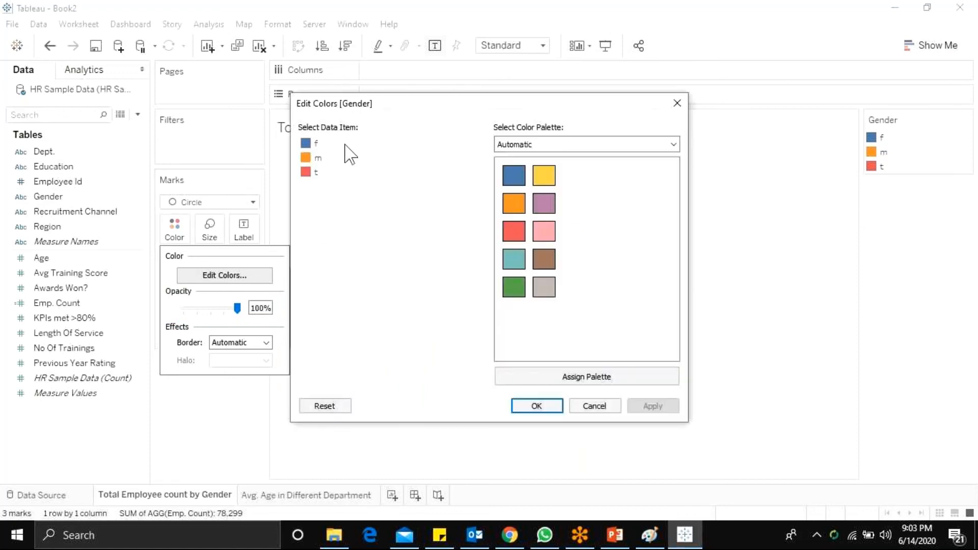
pyautogui.click(309, 144)
pyautogui.click(544, 231)
pyautogui.click(318, 158)
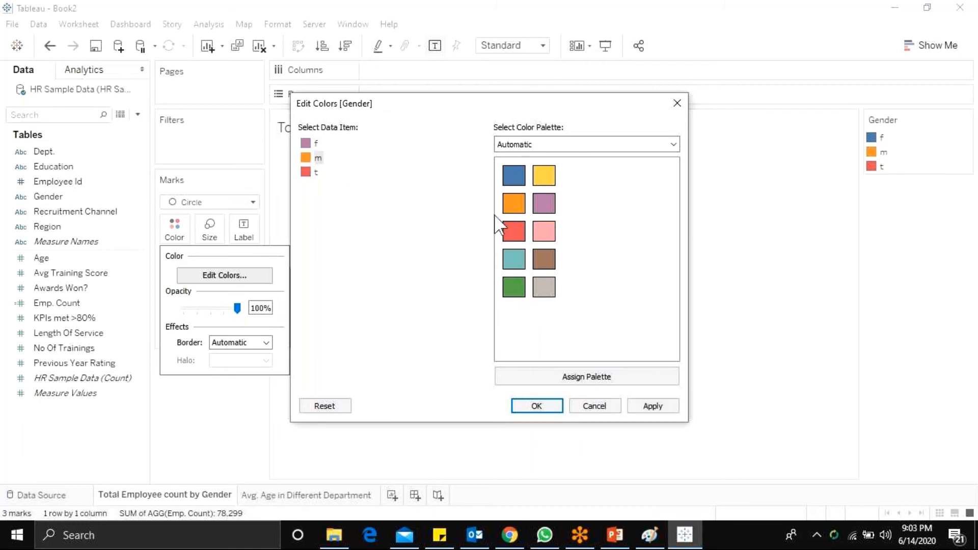
pyautogui.click(514, 176)
pyautogui.click(543, 178)
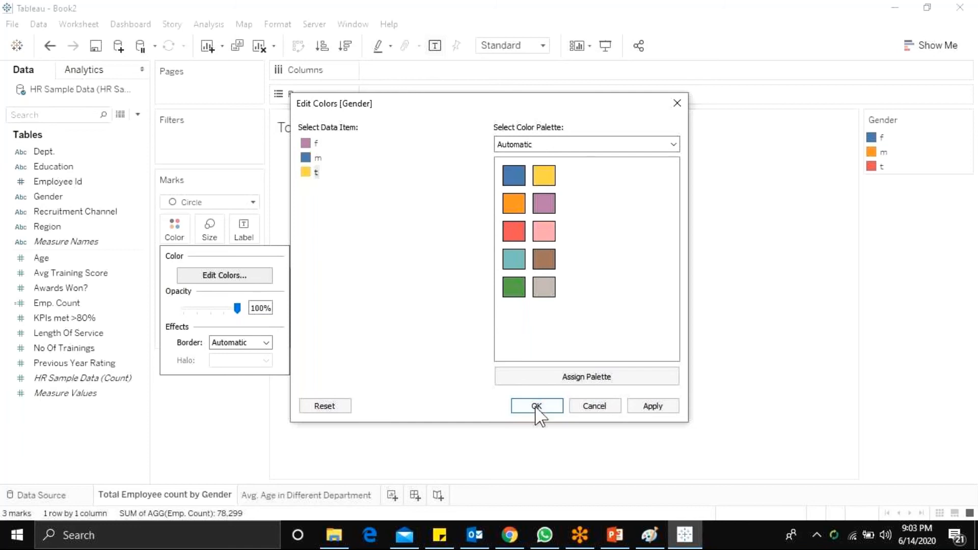
pyautogui.click(536, 405)
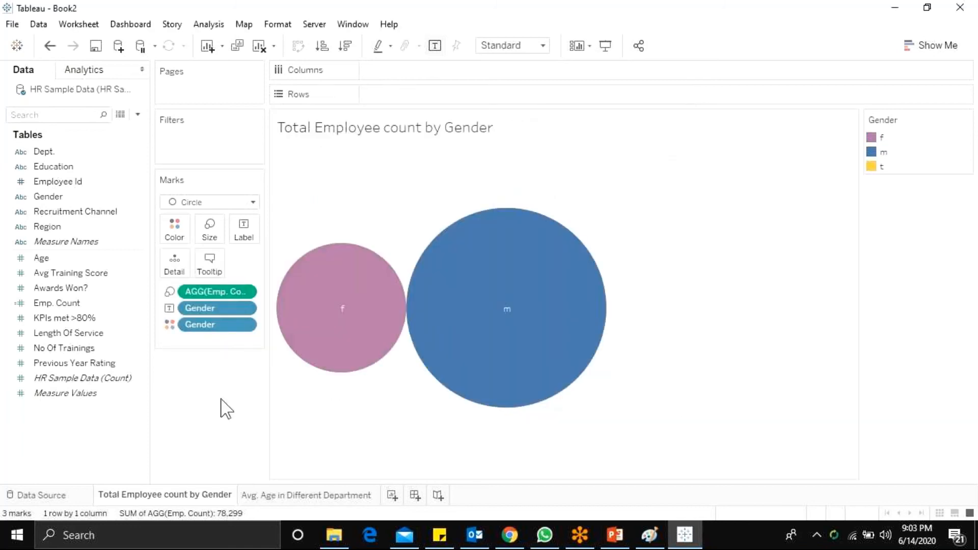
pyautogui.moveTo(293, 292)
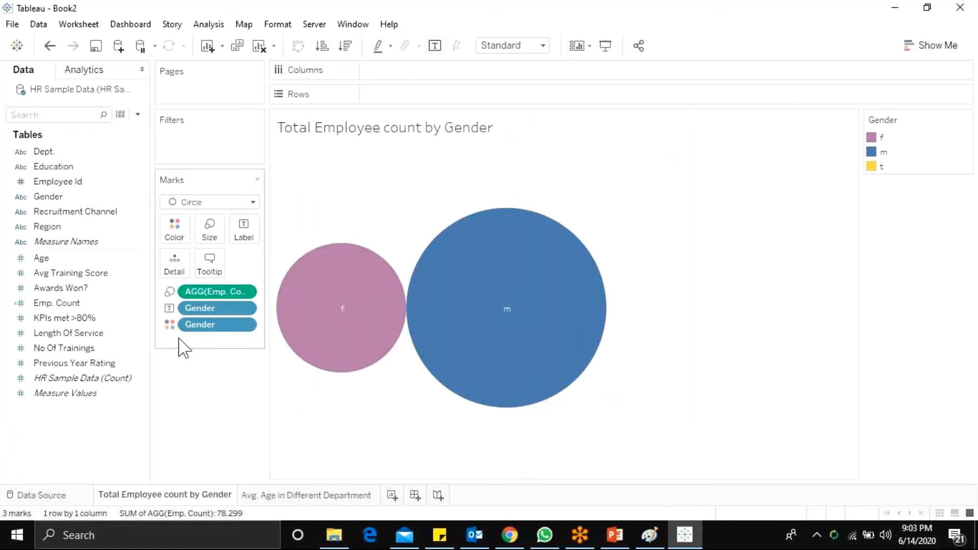
# Step: Open the aliases of the Gender field and set the alias of member f to Female
pyautogui.moveTo(371, 337)
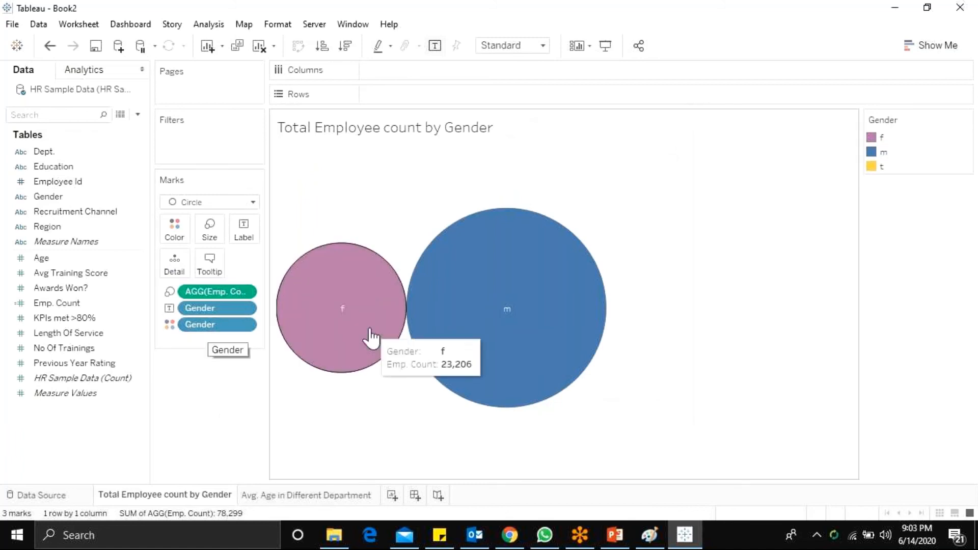
pyautogui.moveTo(531, 319)
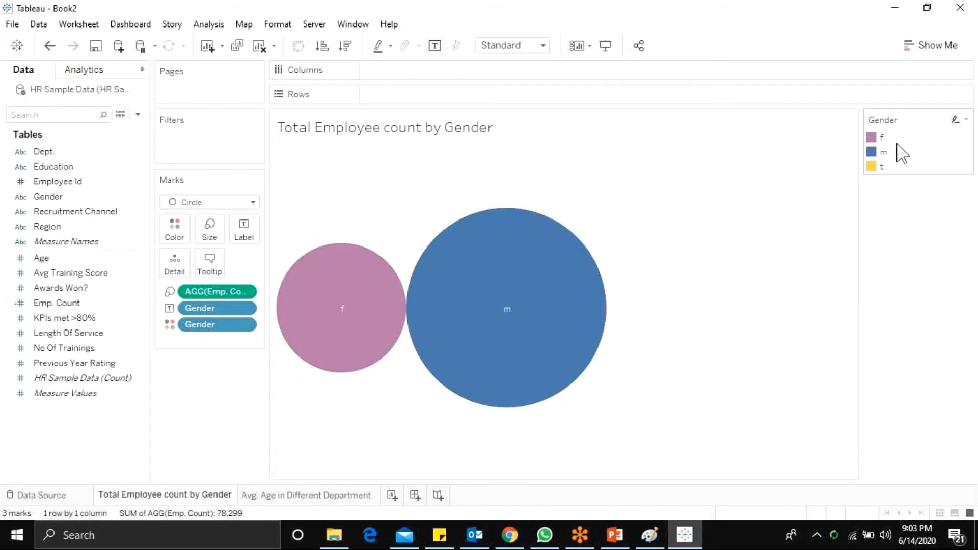
pyautogui.click(63, 170)
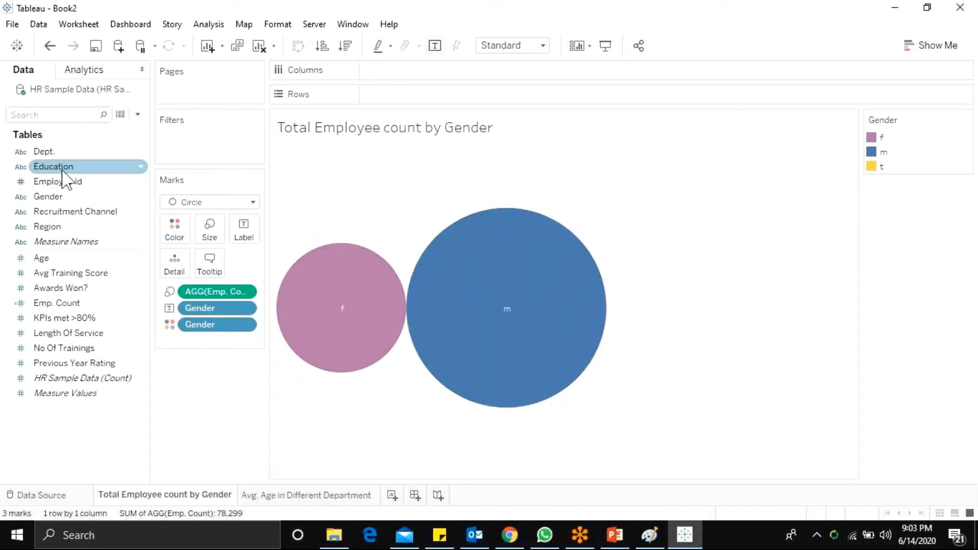
pyautogui.rightClick(65, 202)
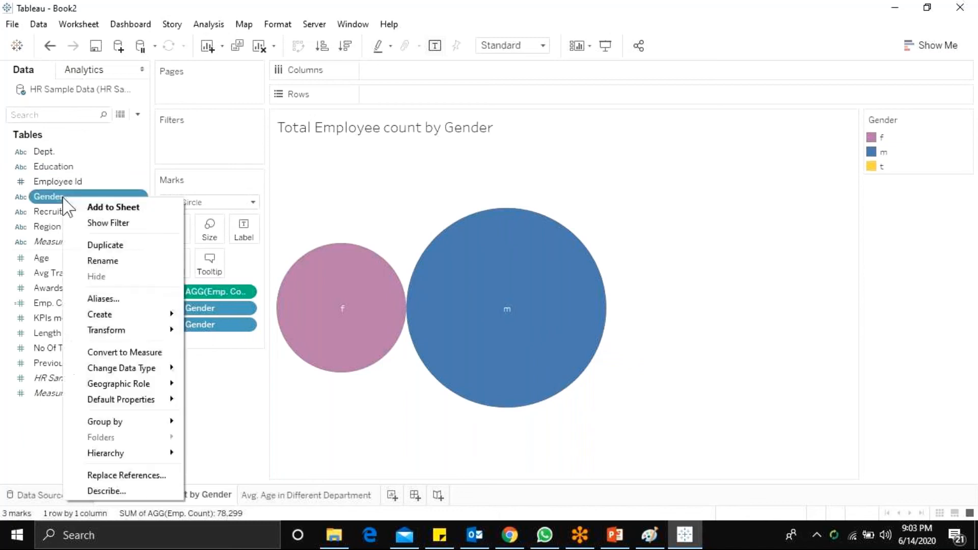
pyautogui.click(97, 299)
pyautogui.click(505, 195)
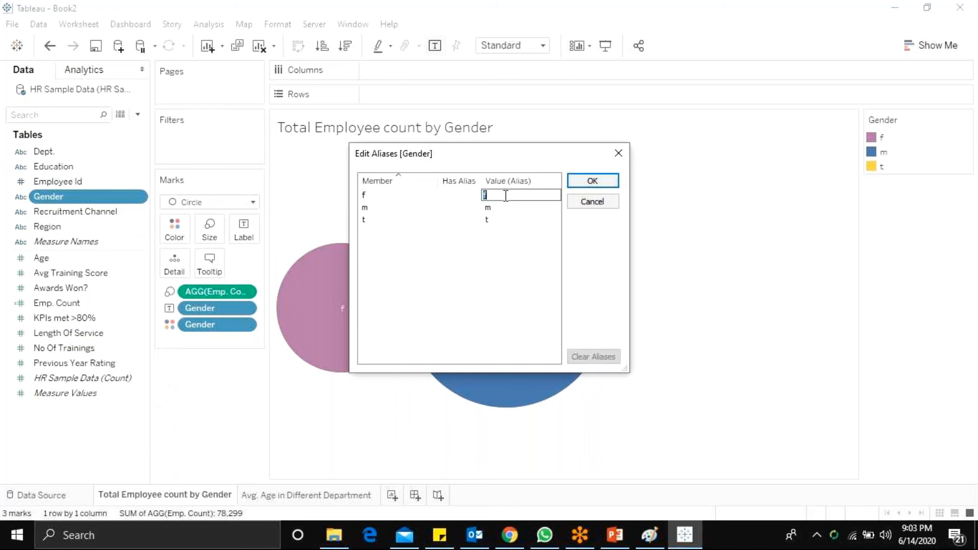
pyautogui.write('Female')
pyautogui.press('Return')
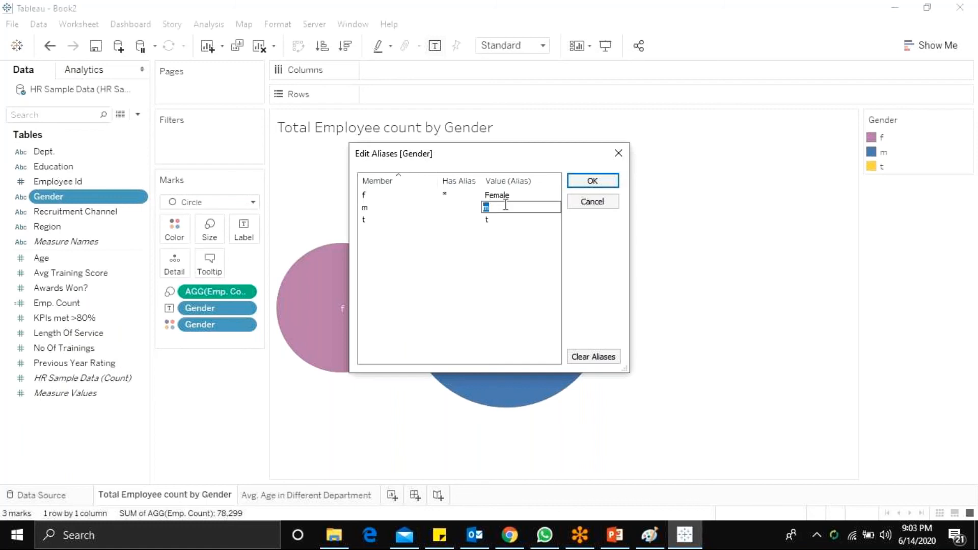
# Step: Set the Gender aliases of m to Male and t to Trans Gender, and apply the aliases
pyautogui.write('Male')
pyautogui.press('Return')
pyautogui.doubleClick(500, 220)
pyautogui.write('Tr')
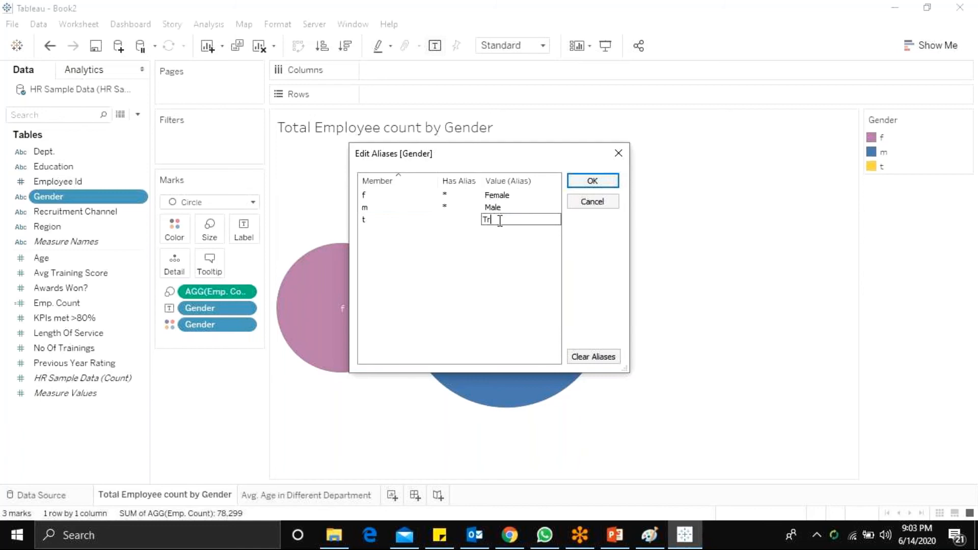
pyautogui.write('ans Gender')
pyautogui.press('Return')
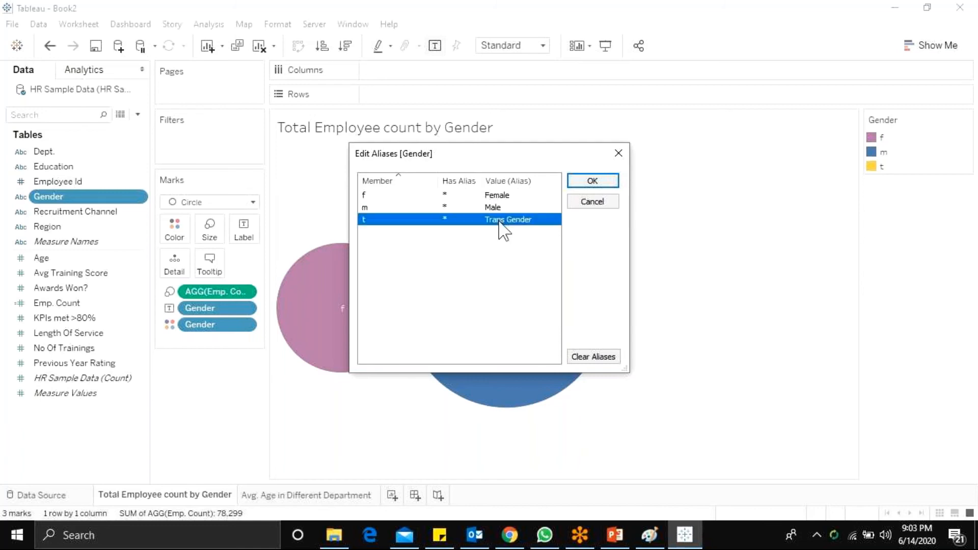
pyautogui.click(581, 185)
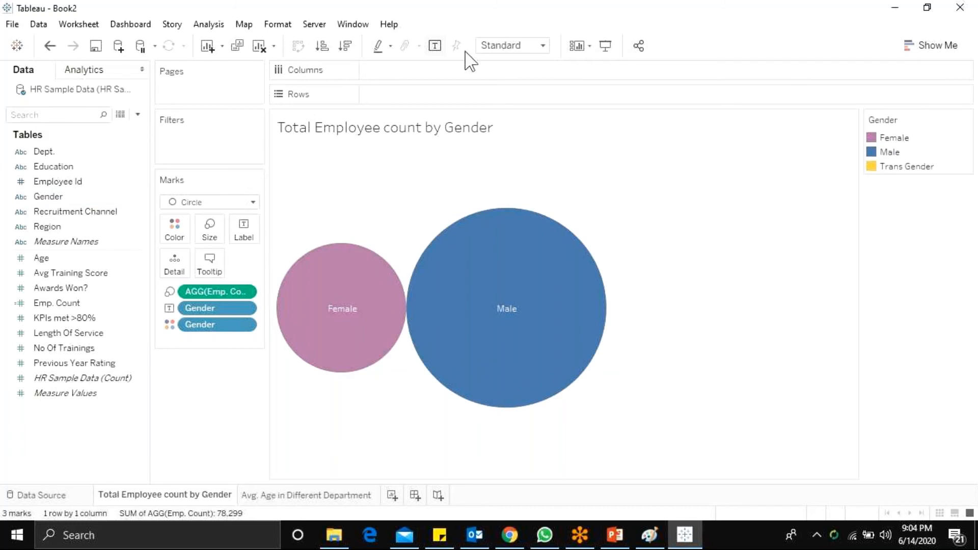
# Step: Fit the gender bubble chart to Entire View
pyautogui.click(509, 46)
pyautogui.click(515, 97)
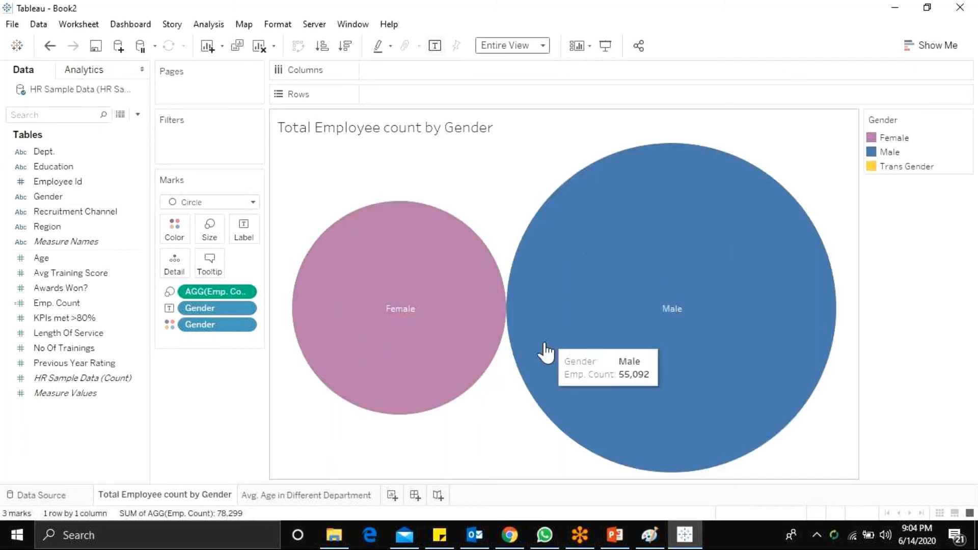
pyautogui.moveTo(406, 321)
pyautogui.moveTo(673, 324)
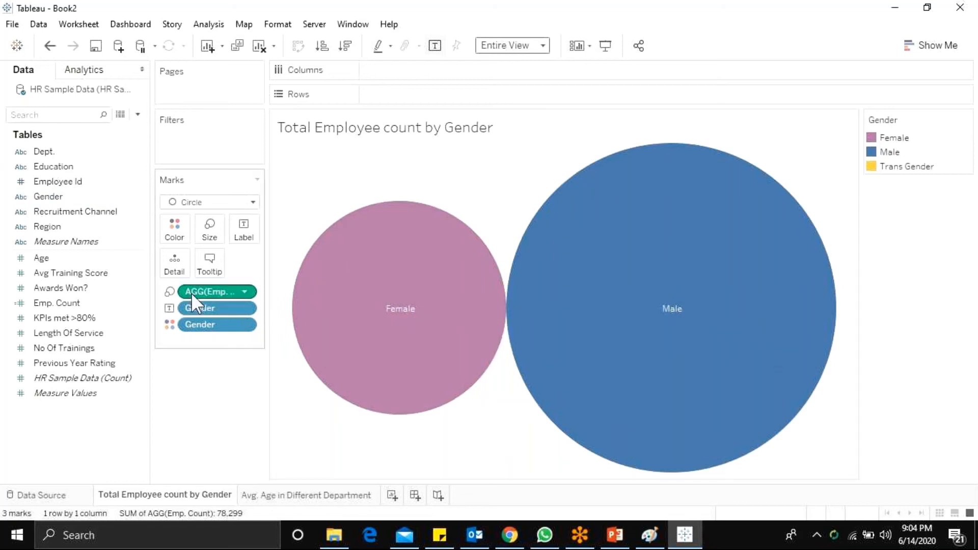
# Step: Add Emp. Count as a label on the gender bubbles
pyautogui.click(50, 303)
pyautogui.moveTo(50, 303); pyautogui.dragTo(244, 232)
pyautogui.moveTo(400, 331)
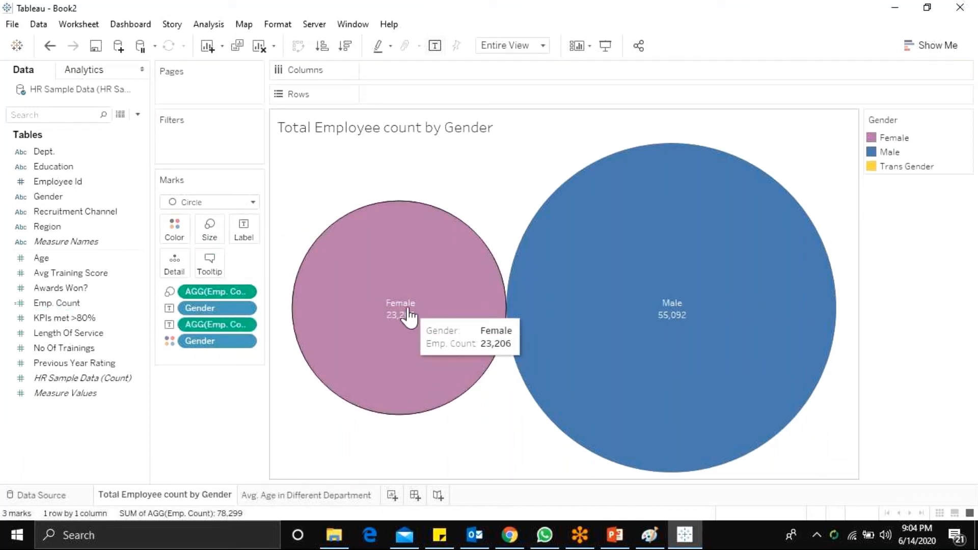
pyautogui.moveTo(690, 313)
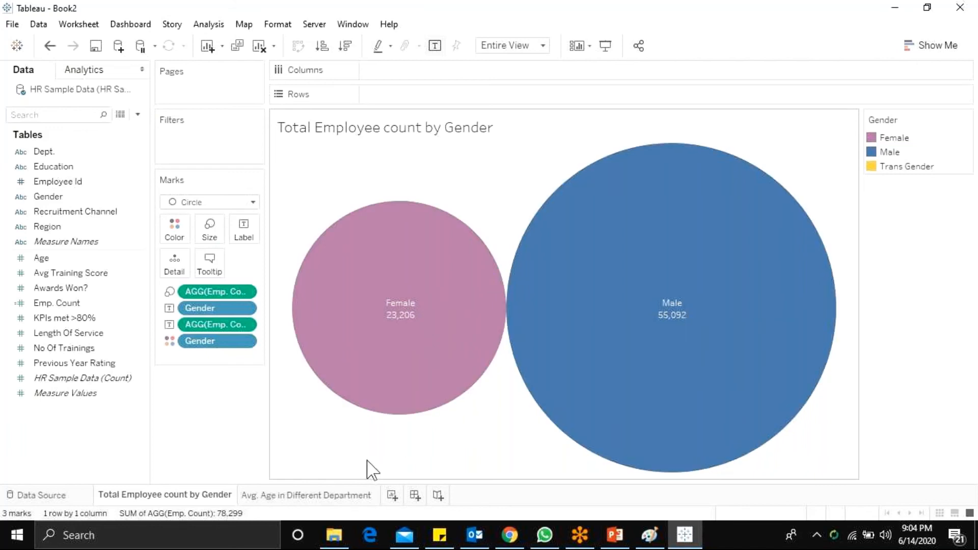
pyautogui.moveTo(303, 252)
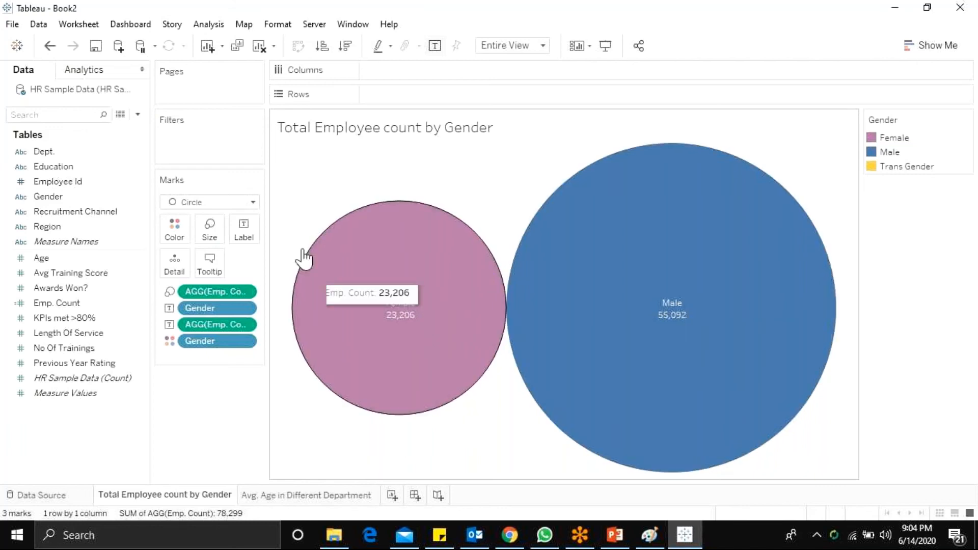
# Step: On the Avg. Age in Different Department sheet, plot Age by Dept. as a pie chart with Show Me and close the chart chooser
pyautogui.click(294, 495)
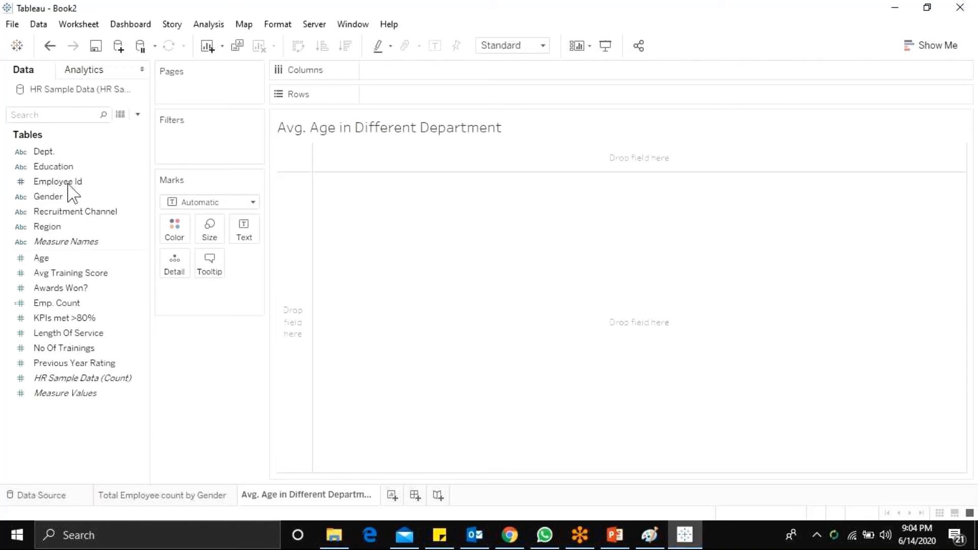
pyautogui.click(31, 258)
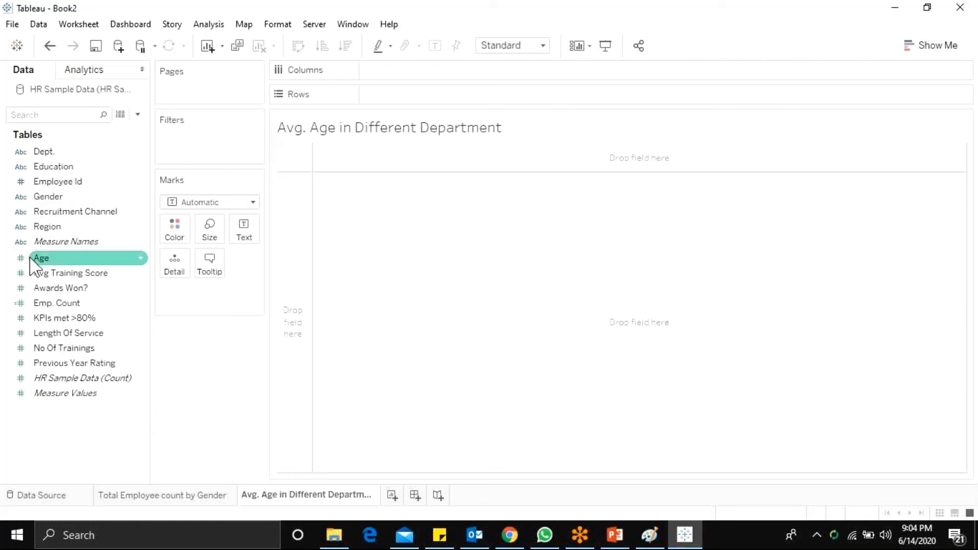
pyautogui.moveTo(31, 260); pyautogui.dragTo(461, 333)
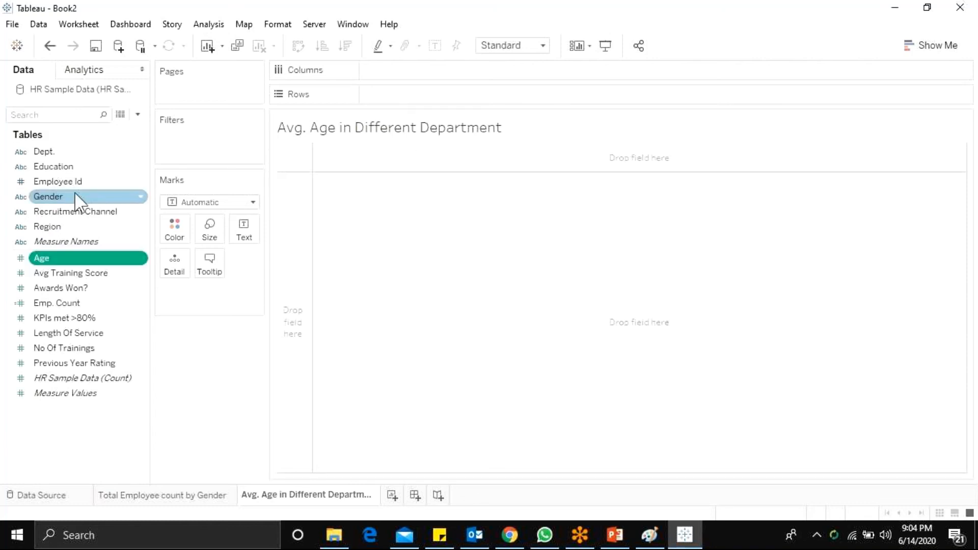
pyautogui.moveTo(72, 151); pyautogui.dragTo(333, 295)
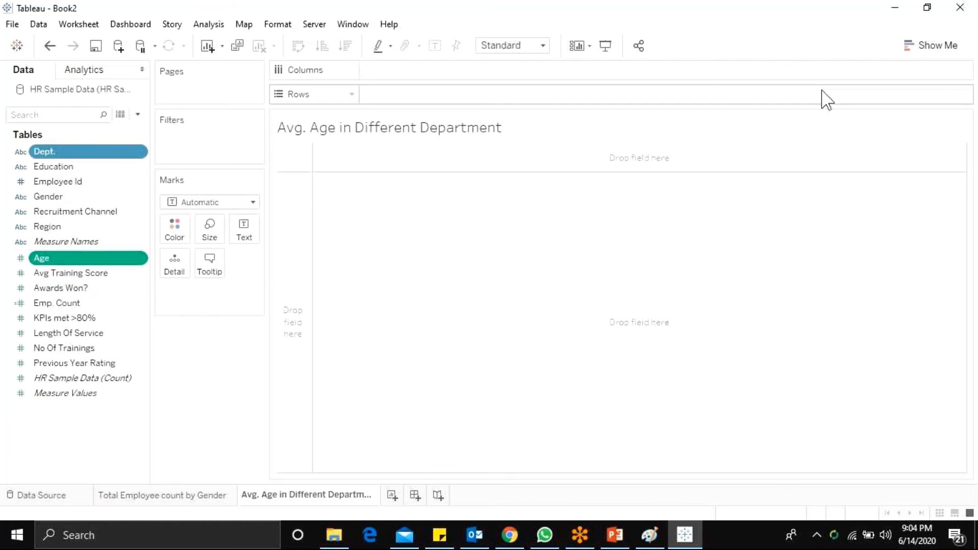
pyautogui.click(932, 51)
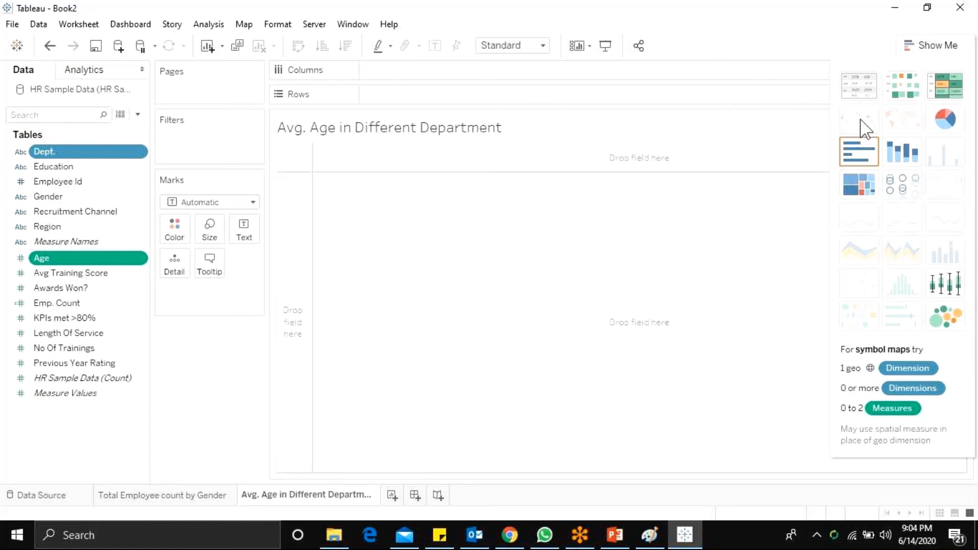
pyautogui.keyDown('ctrl'); pyautogui.click(128, 288); pyautogui.keyUp('ctrl')
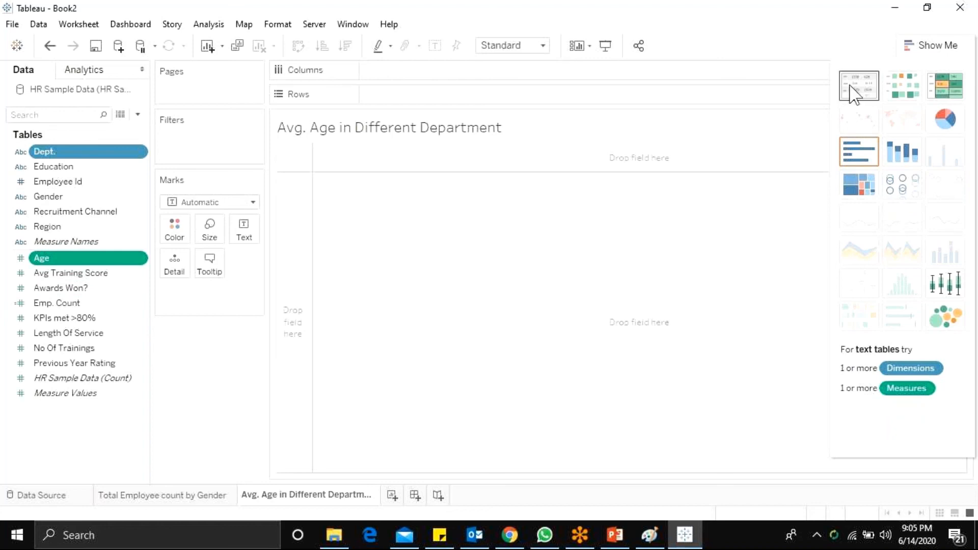
pyautogui.click(945, 123)
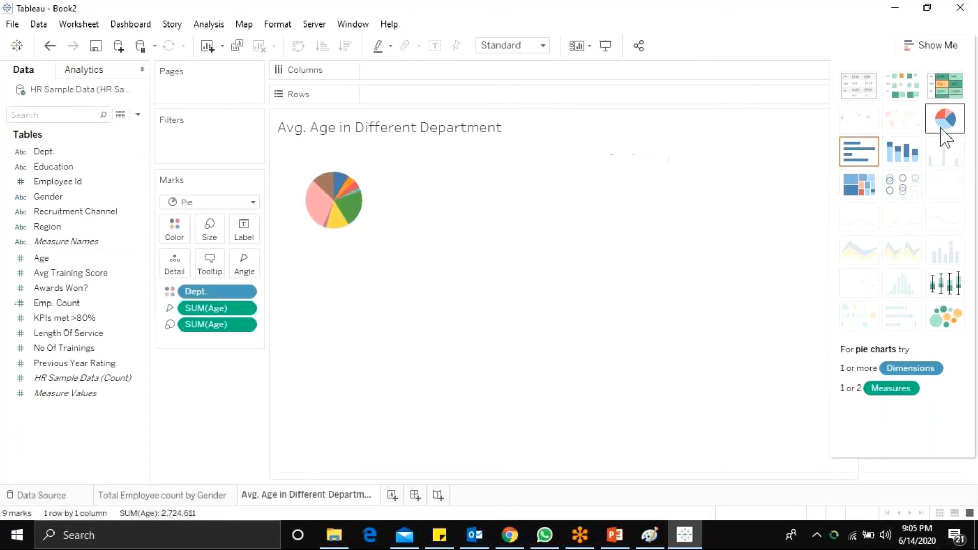
pyautogui.click(941, 44)
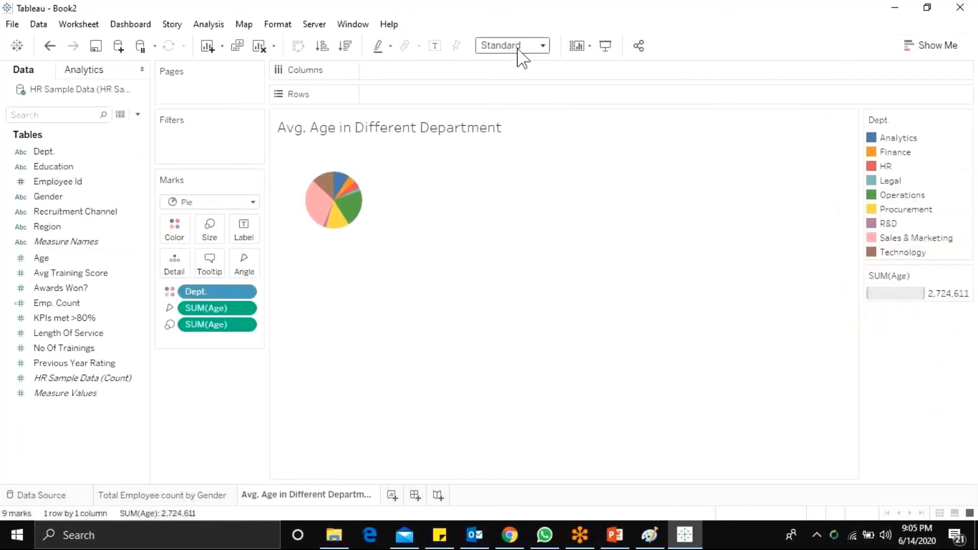
# Step: Fit the department pie chart to Entire View and enlarge the pie to about the middle of the mark size range
pyautogui.click(520, 46)
pyautogui.click(502, 96)
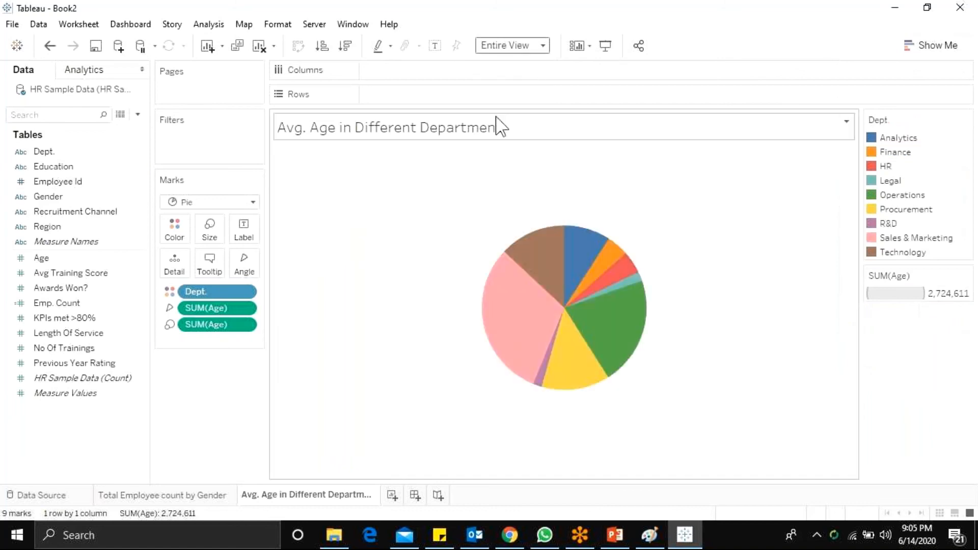
pyautogui.click(211, 232)
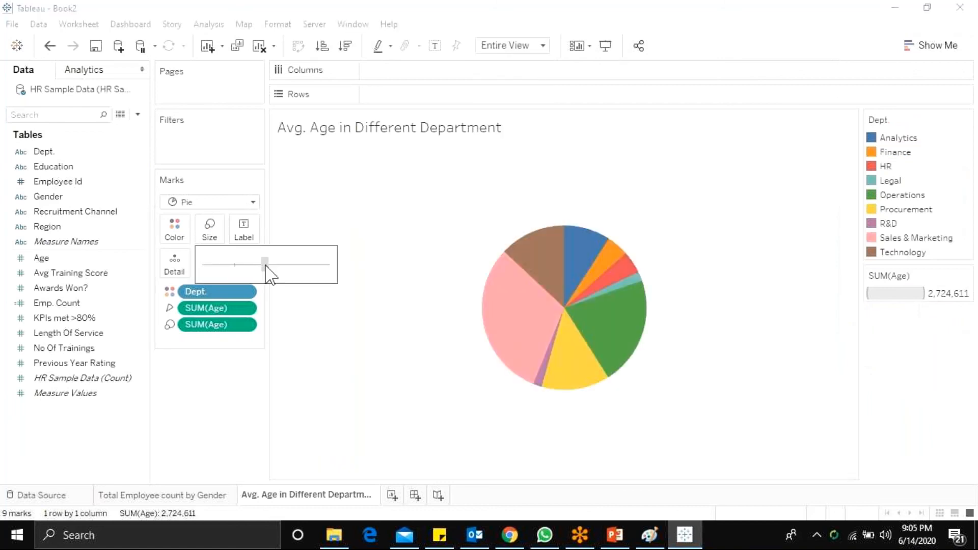
pyautogui.moveTo(265, 265); pyautogui.dragTo(266, 266)
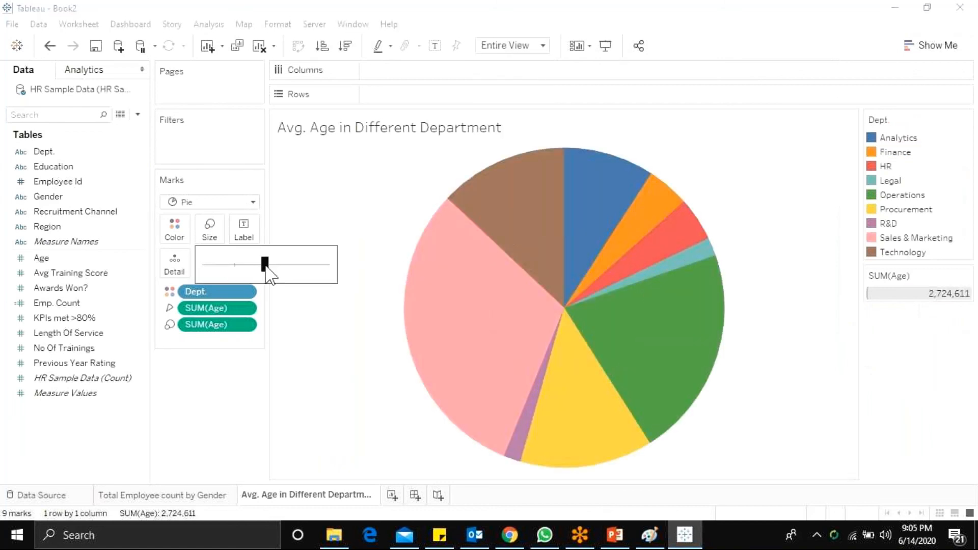
# Step: Give the pie slices a white border and label them with Dept
pyautogui.click(185, 240)
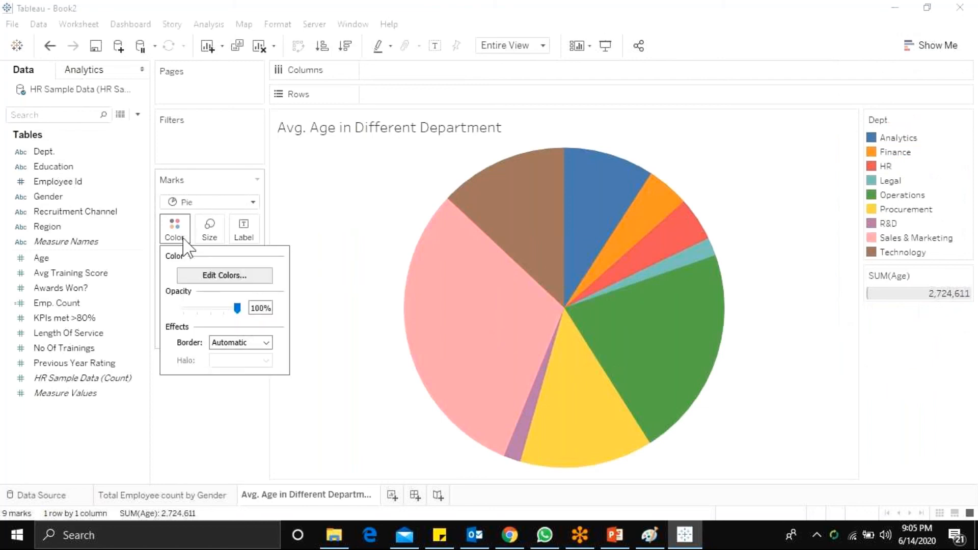
pyautogui.click(230, 344)
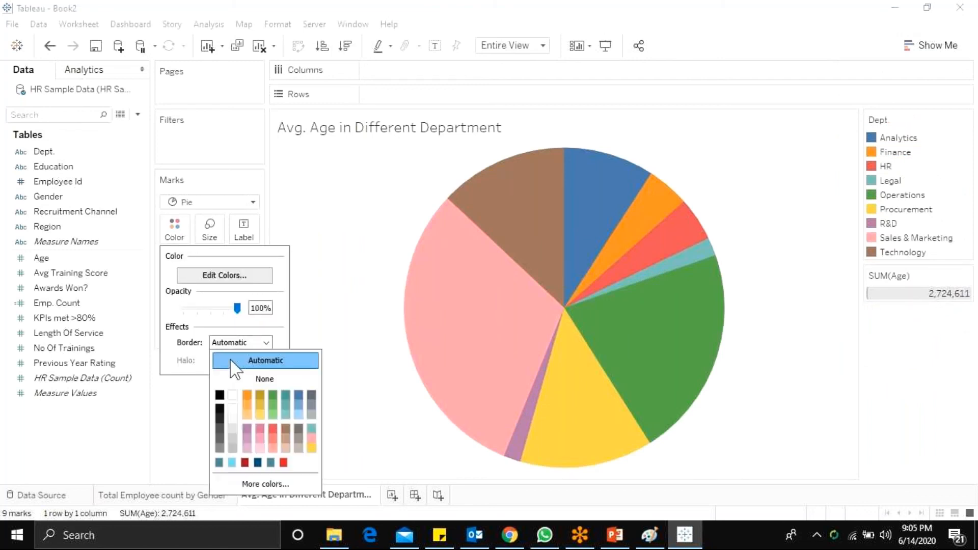
pyautogui.click(233, 396)
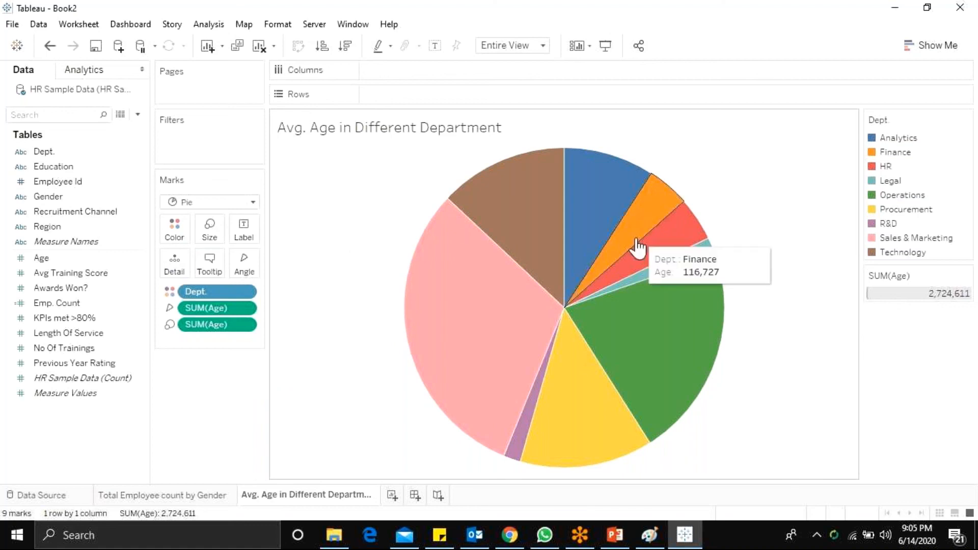
pyautogui.moveTo(43, 151); pyautogui.dragTo(235, 230)
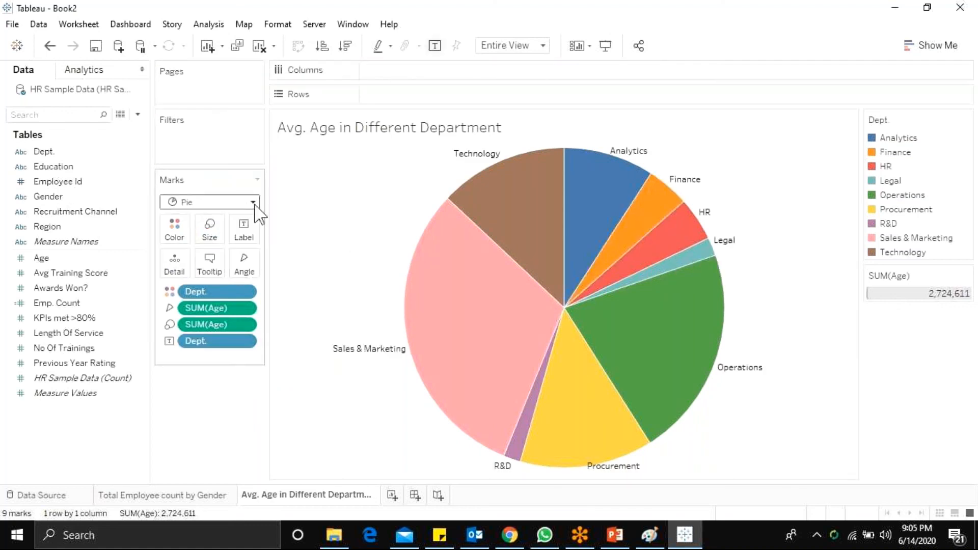
pyautogui.moveTo(60, 325)
pyautogui.mouseDown()
pyautogui.moveTo(124, 292)
pyautogui.moveTo(198, 301)
pyautogui.mouseUp()
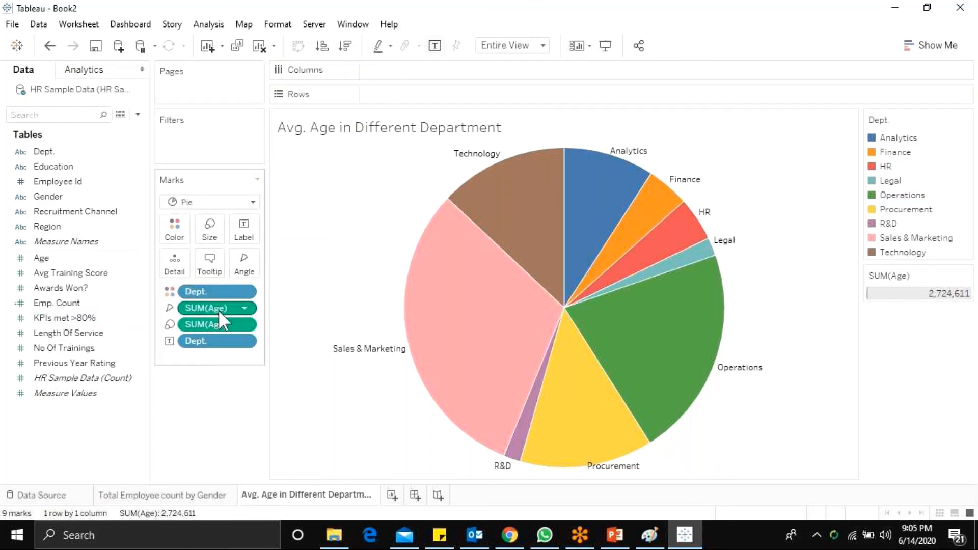
# Step: Change the aggregation of Age from Sum to Average for both the angle and the size of the pie slices
pyautogui.rightClick(227, 310)
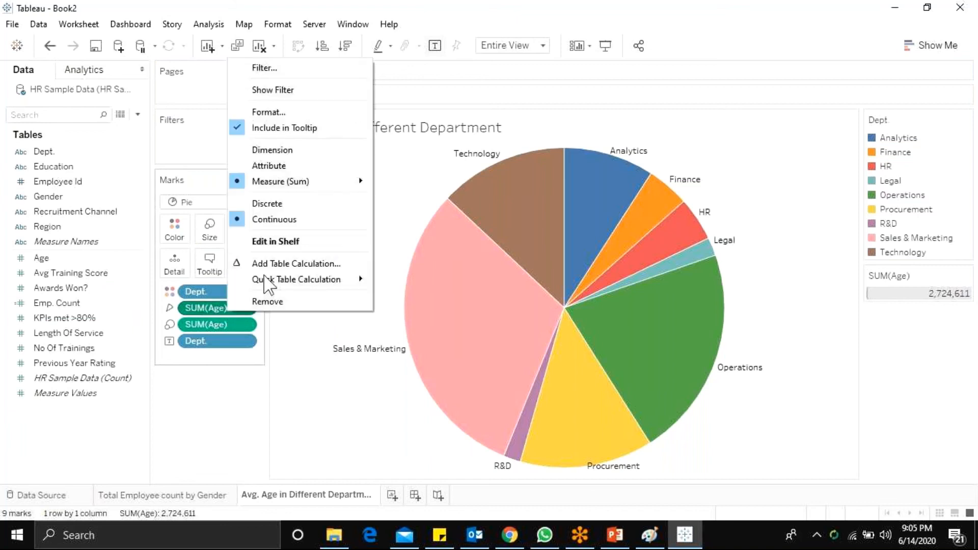
pyautogui.moveTo(298, 183)
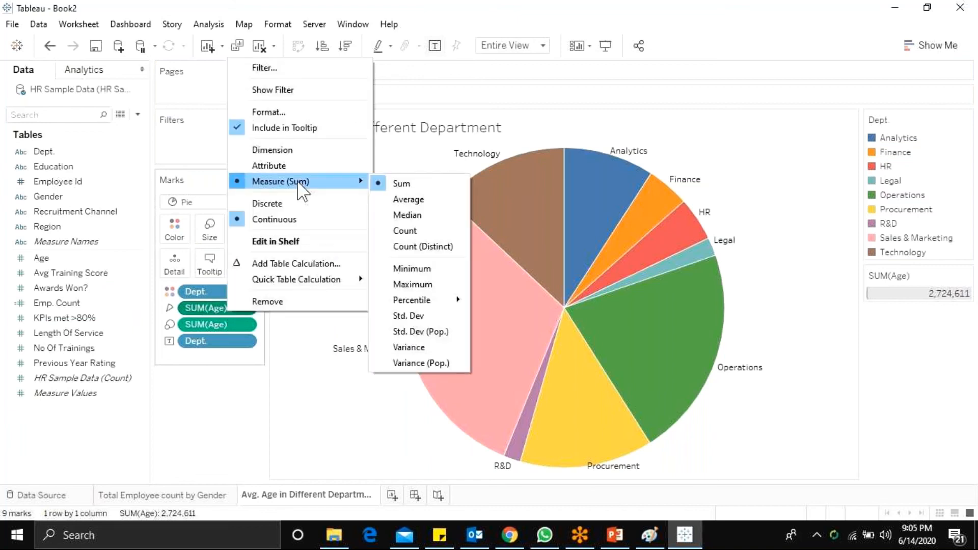
pyautogui.click(410, 200)
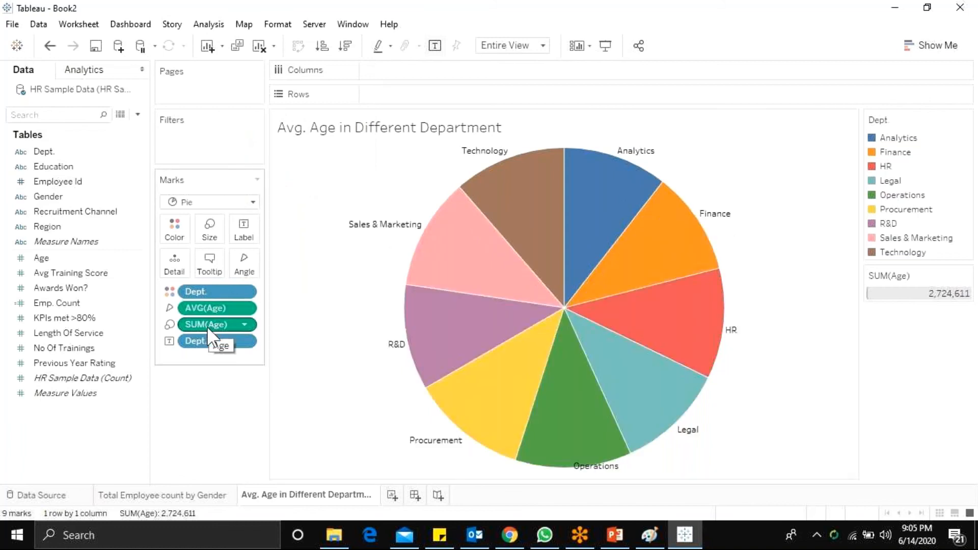
pyautogui.rightClick(207, 326)
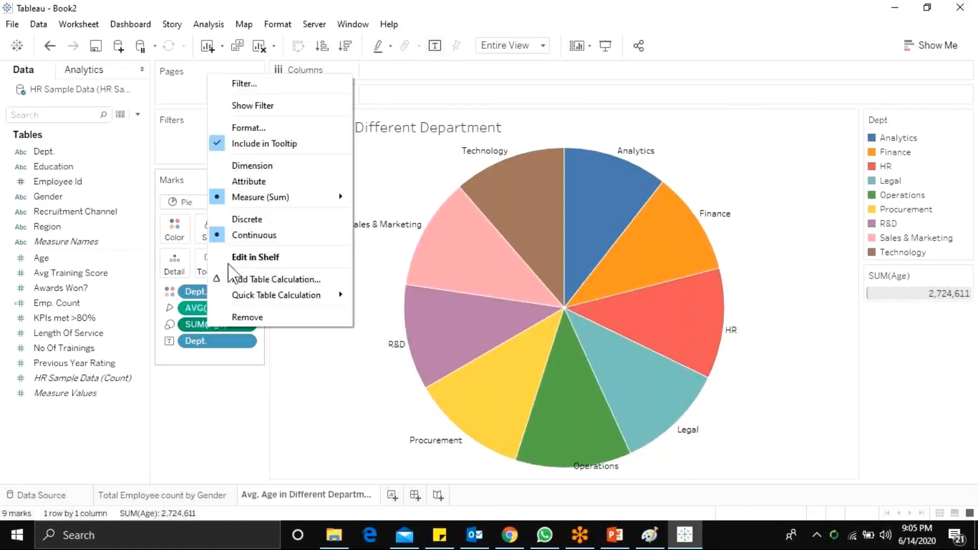
pyautogui.moveTo(272, 198)
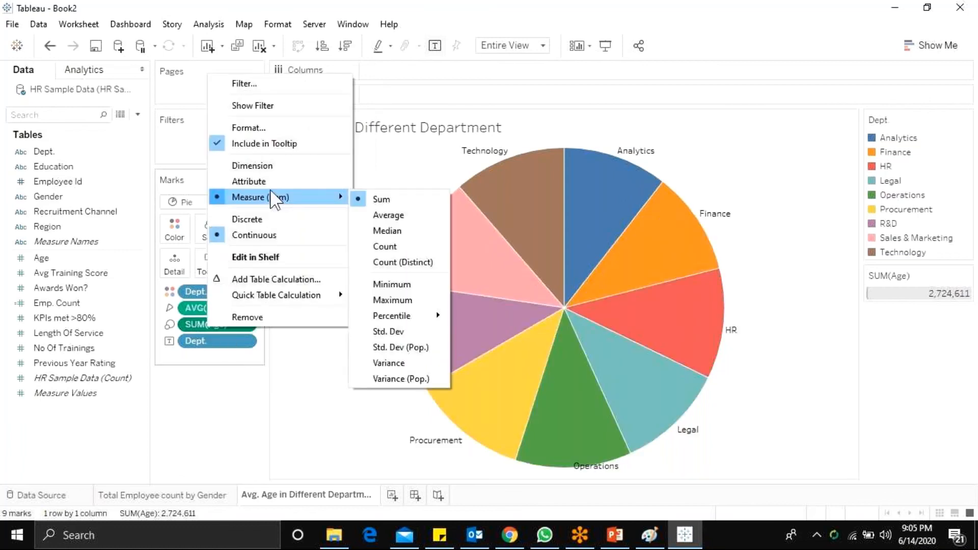
pyautogui.click(397, 215)
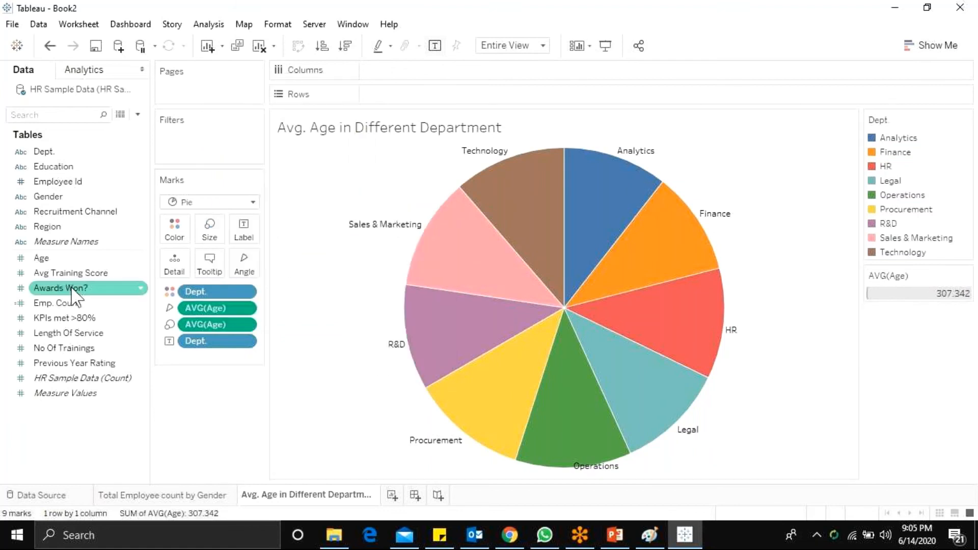
# Step: Add Age as a second label on the pie slices, aggregated as Average
pyautogui.click(57, 260)
pyautogui.moveTo(60, 264); pyautogui.dragTo(239, 232)
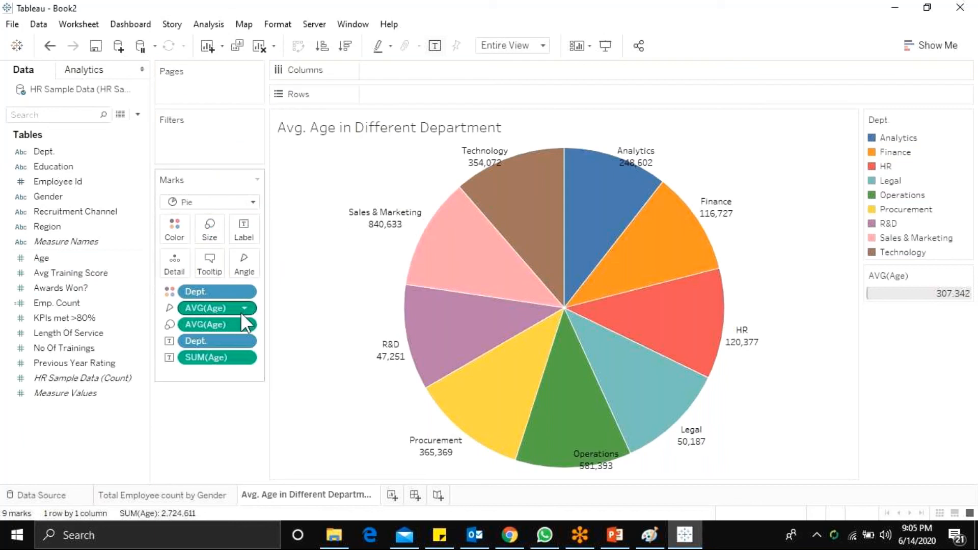
pyautogui.rightClick(203, 362)
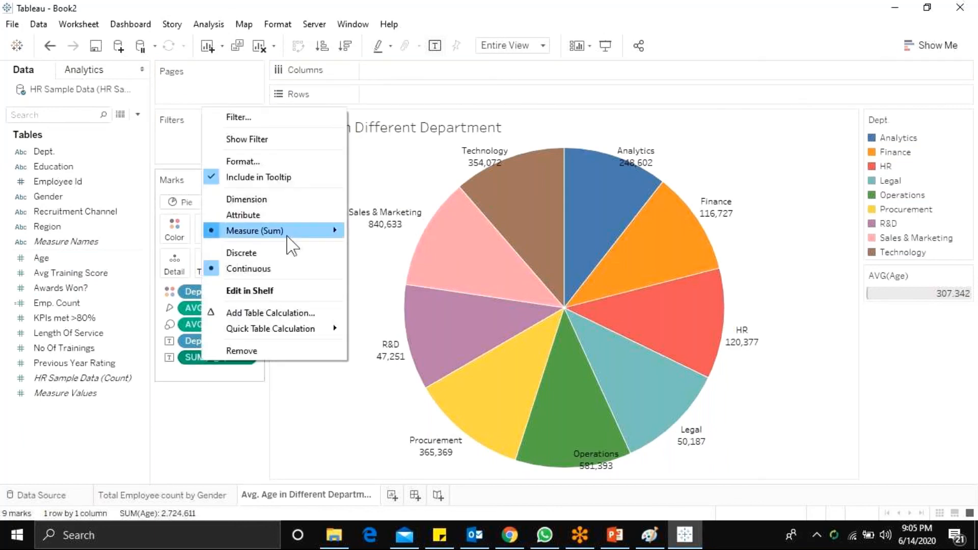
pyautogui.moveTo(287, 234)
pyautogui.click(381, 249)
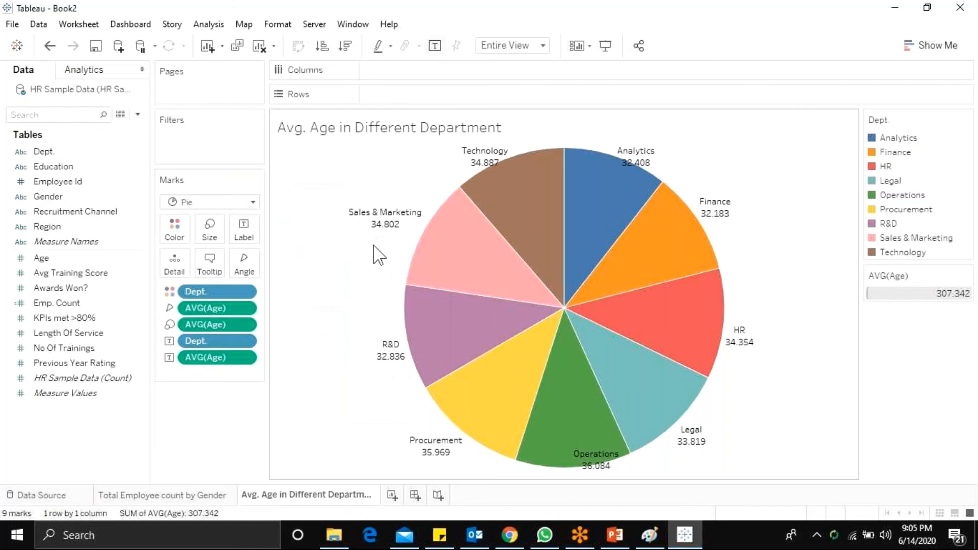
# Step: Review the department labels on the pie, check the Total Employee count by Gender sheet, and return to the Avg. Age sheet
pyautogui.moveTo(406, 224)
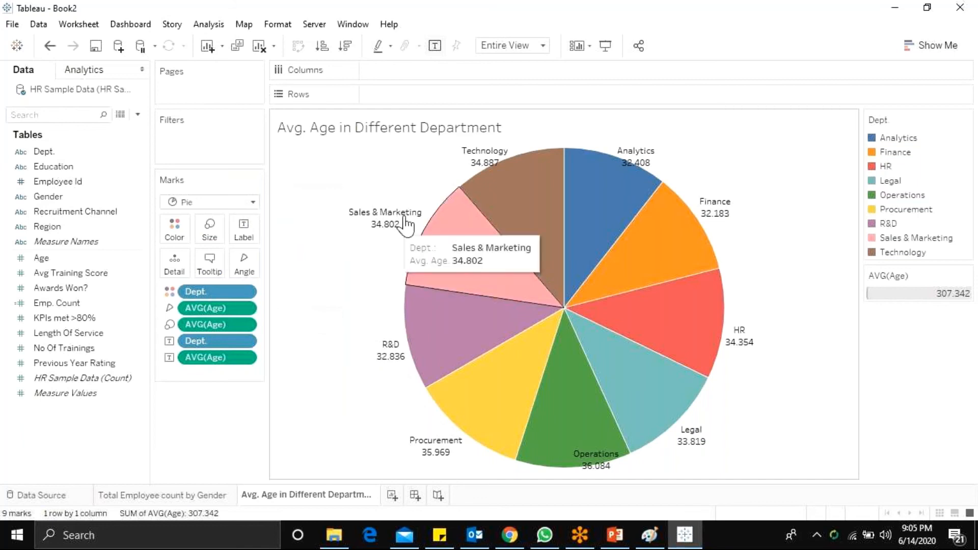
pyautogui.moveTo(604, 182)
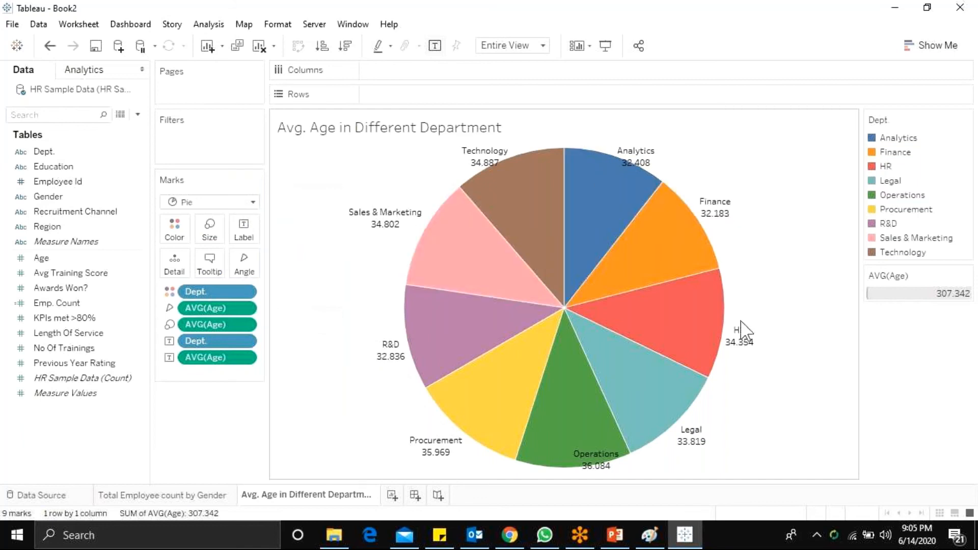
pyautogui.moveTo(715, 224)
pyautogui.moveTo(589, 473)
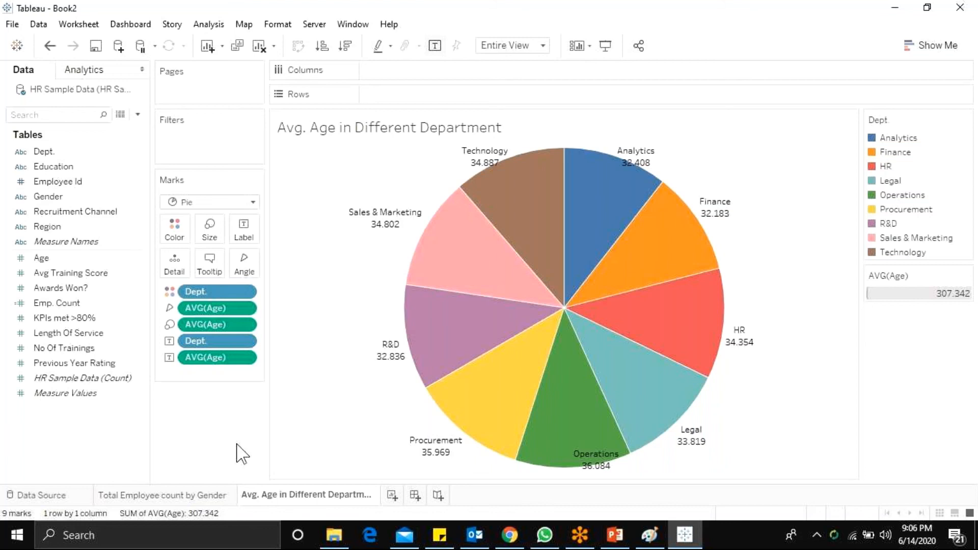
pyautogui.click(210, 497)
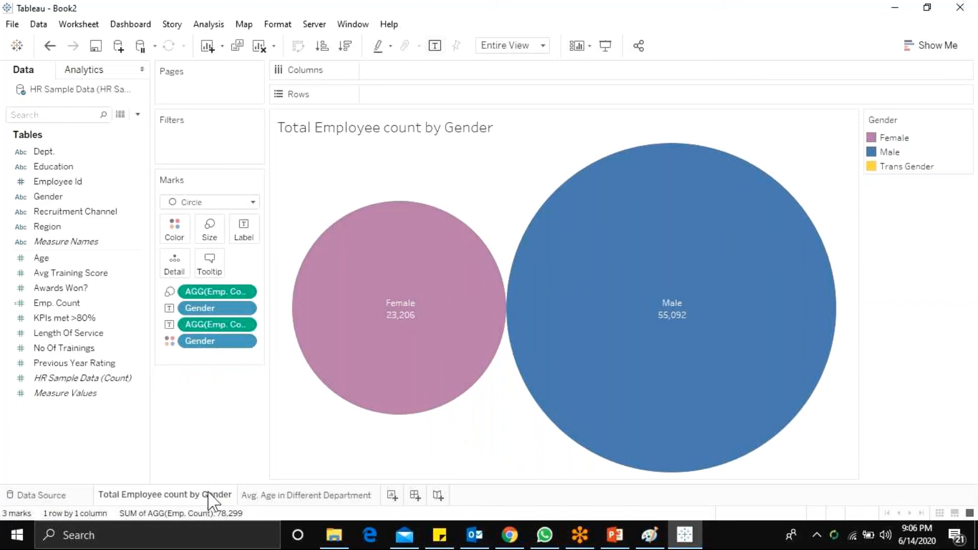
pyautogui.click(322, 496)
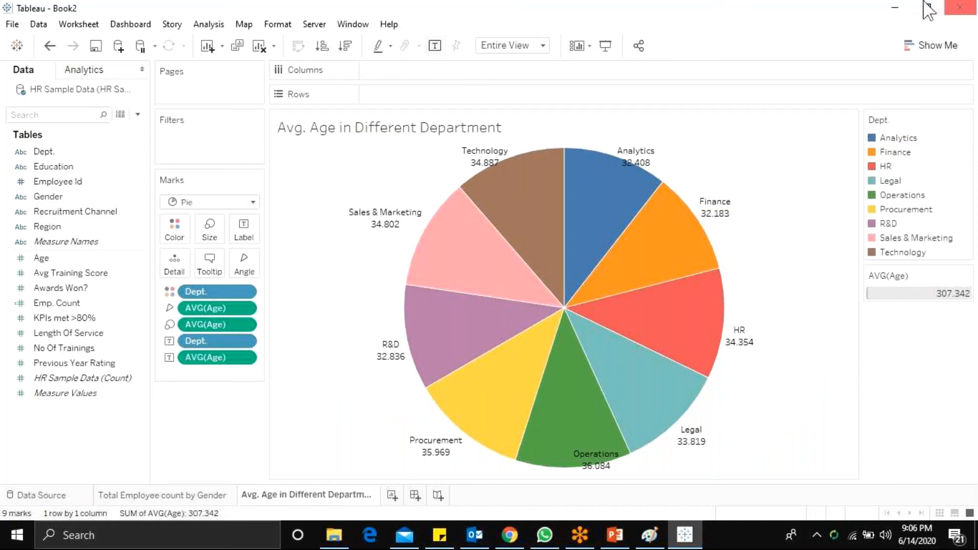
# Step: Minimize Tableau to reach the GoToMeeting chat and read the 8:59 PM question about tools and admin topics covered in the training
pyautogui.click(892, 7)
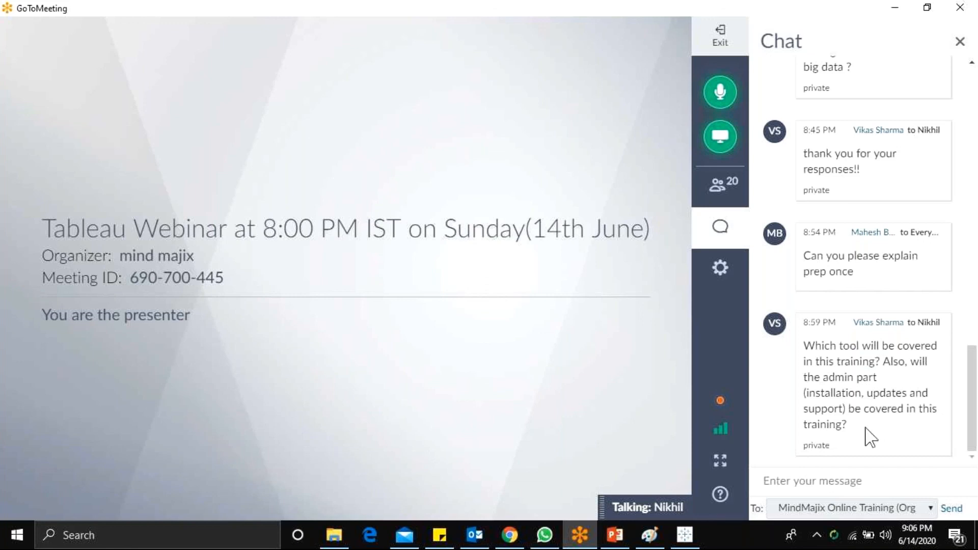
pyautogui.moveTo(872, 397); pyautogui.dragTo(940, 399)
pyautogui.click(902, 430)
pyautogui.moveTo(847, 425); pyautogui.dragTo(814, 394)
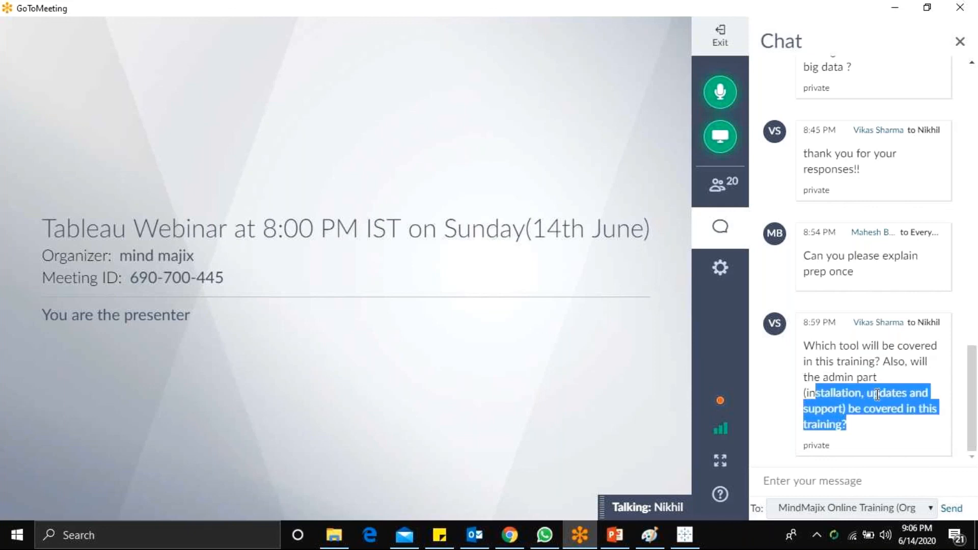
pyautogui.click(875, 397)
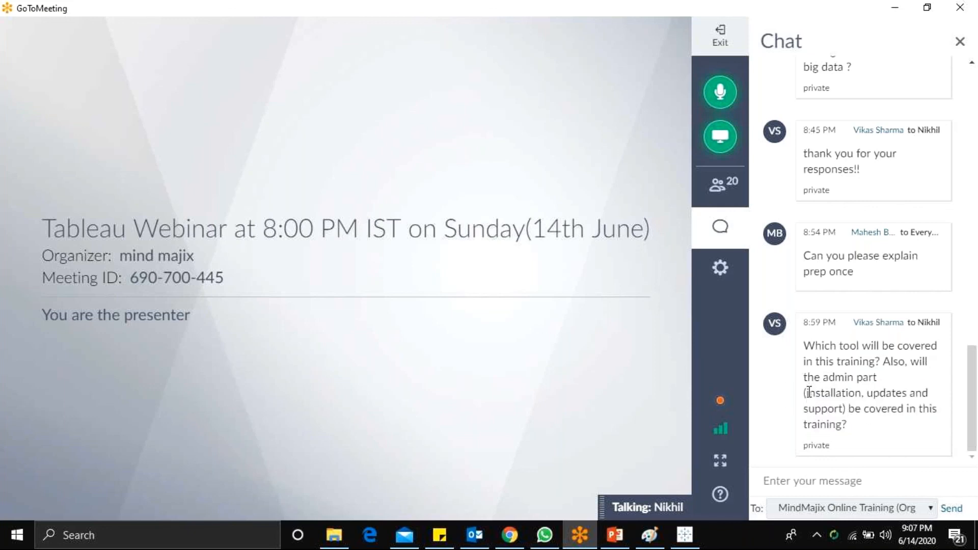
pyautogui.moveTo(804, 393); pyautogui.dragTo(863, 393)
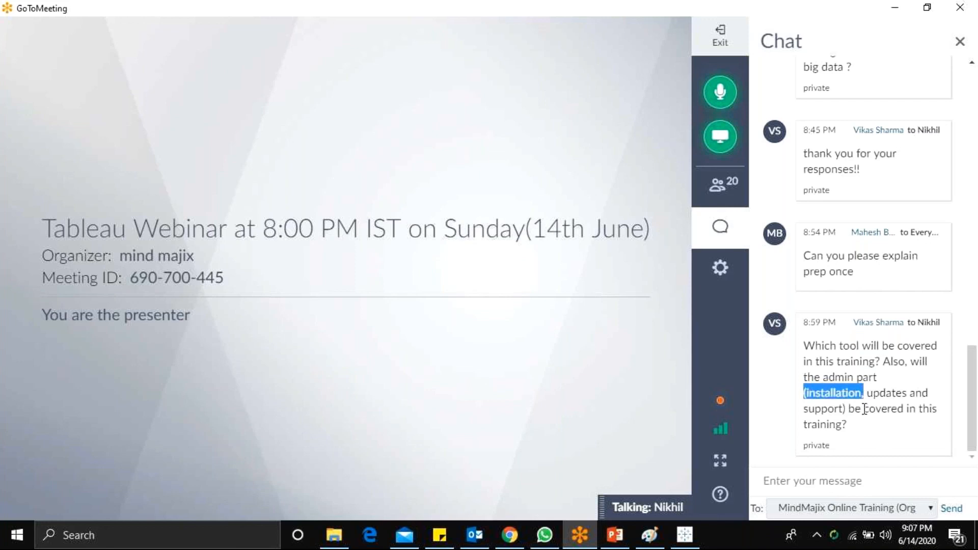
pyautogui.click(864, 409)
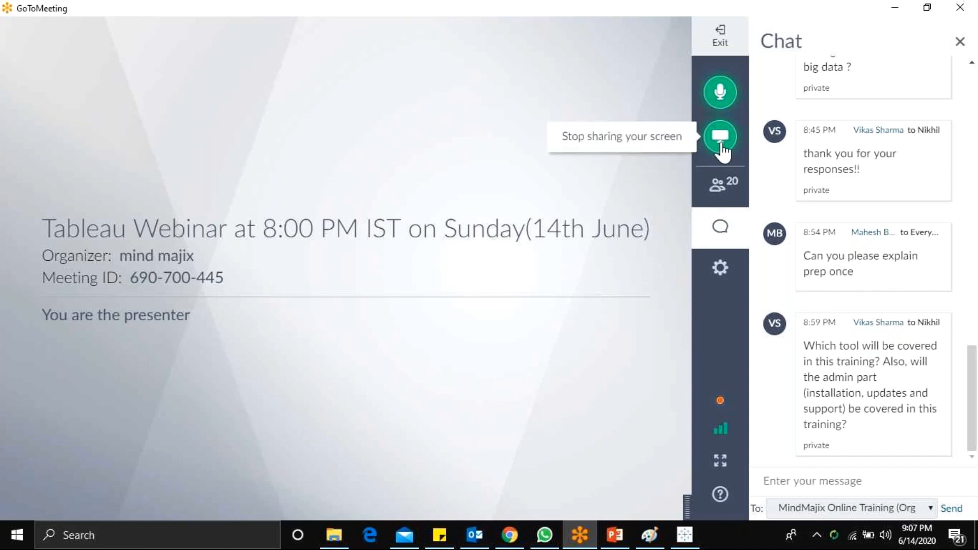
# Step: Switch to the Tableau 14th June 2020 presentation in PowerPoint and start the slide show from the Q & A slide
pyautogui.click(616, 540)
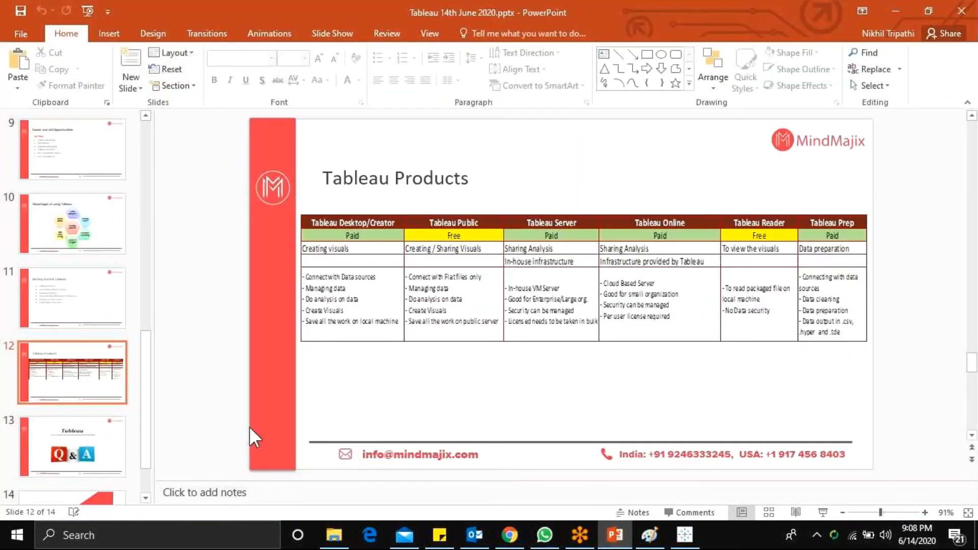
pyautogui.click(83, 460)
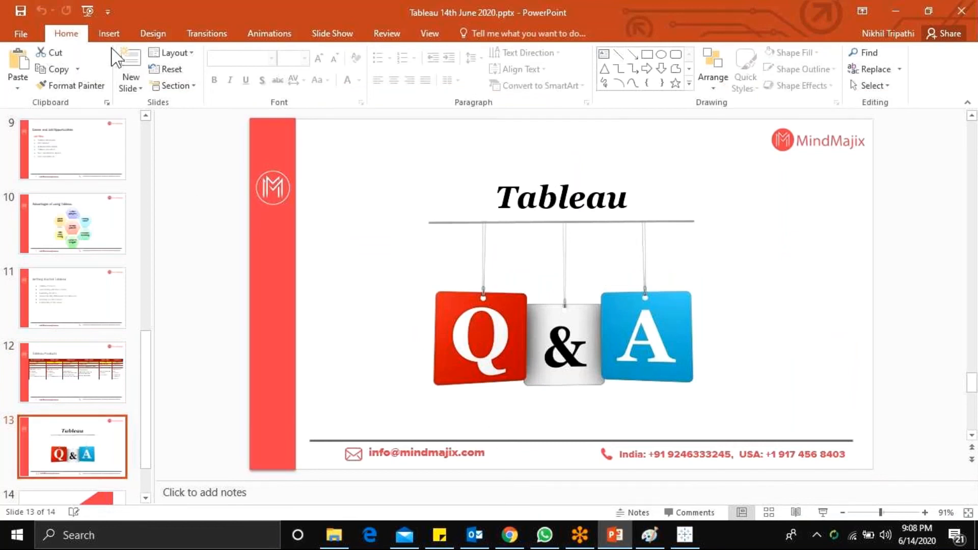
pyautogui.hotkey('shift', 'F5')
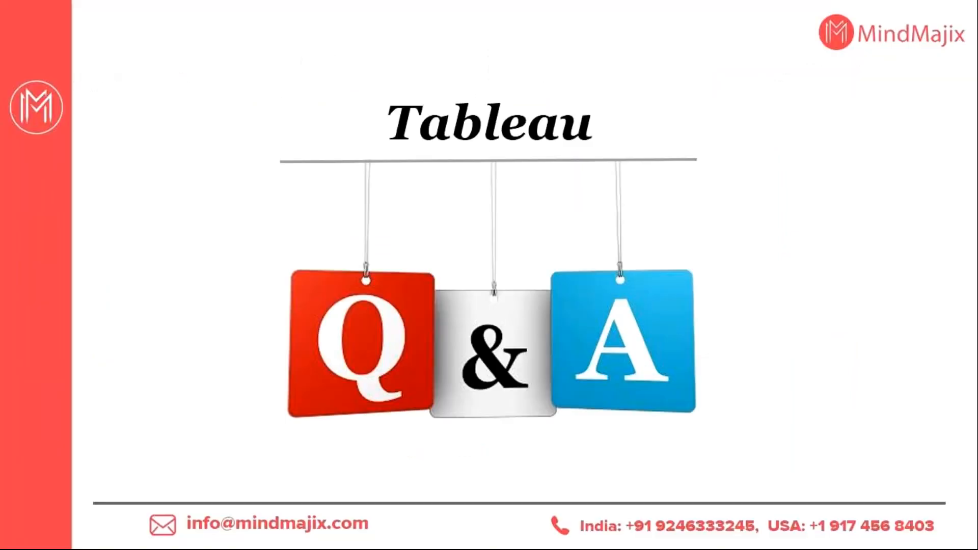